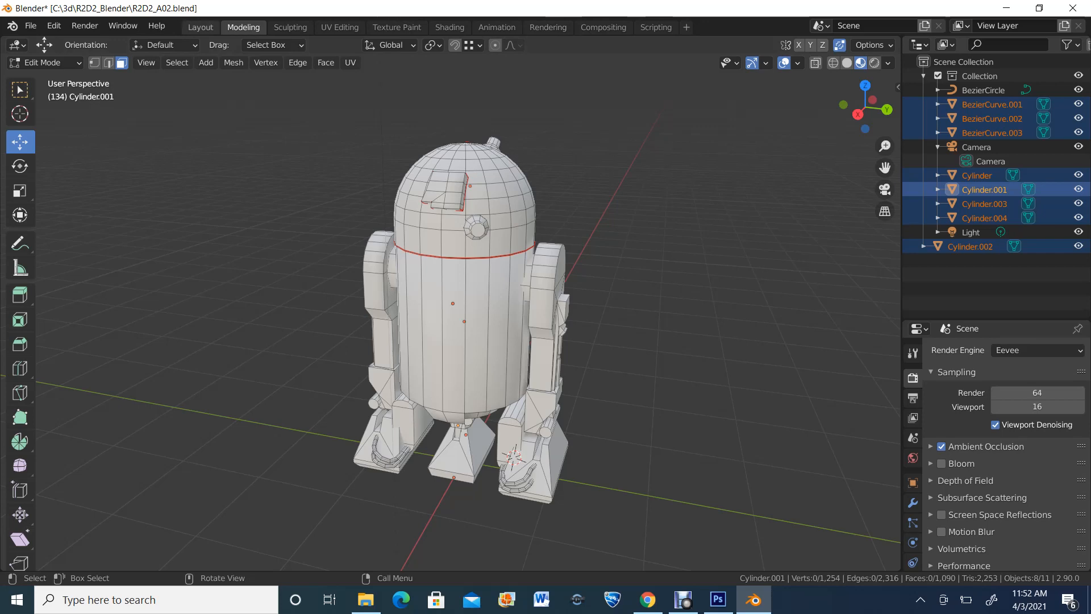
# Look over the robot's UV layout, and return to the model in the Modeling workspace
pyautogui.click(340, 28)
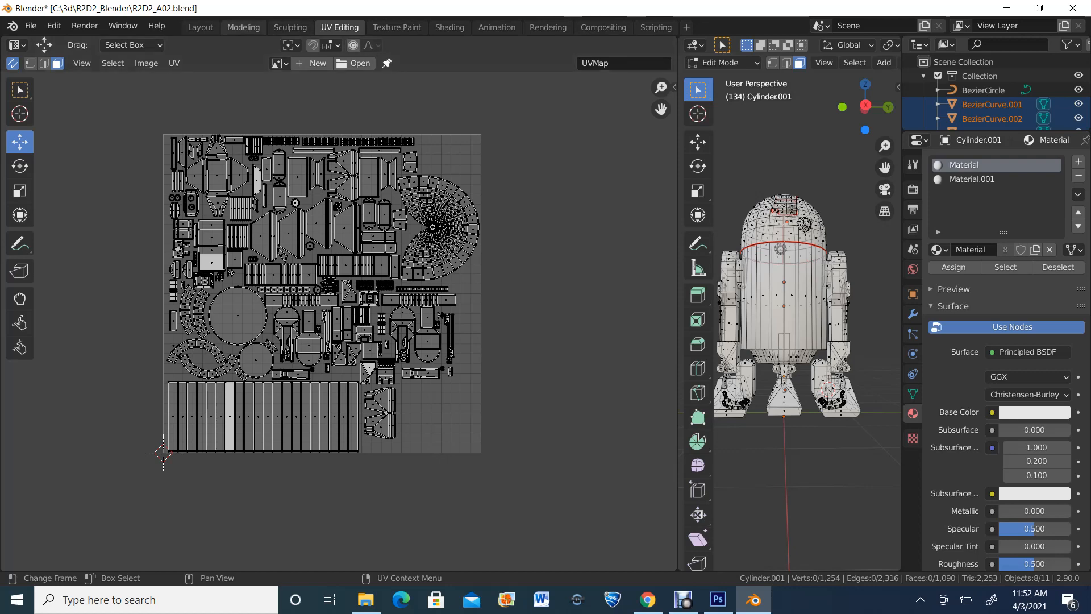
pyautogui.click(243, 27)
pyautogui.moveTo(466, 319); pyautogui.dragTo(490, 318, button='middle')
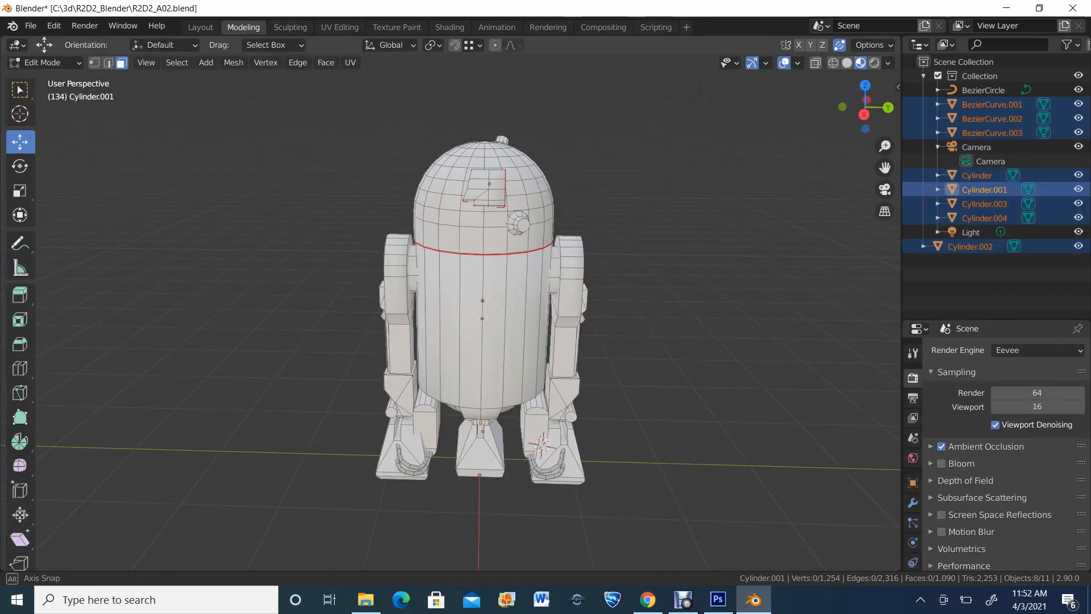
pyautogui.scroll(1, 489, 318)
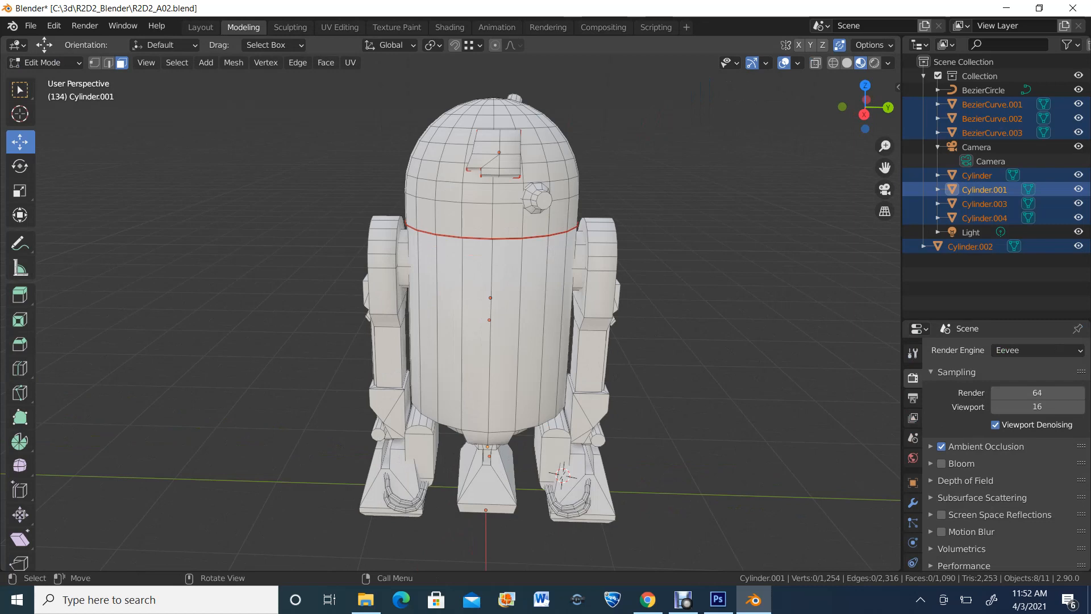
# Select a face on the lower part of the dome, and switch the robot parts to Object Mode
pyautogui.click(449, 223)
pyautogui.scroll(-2, 449, 239)
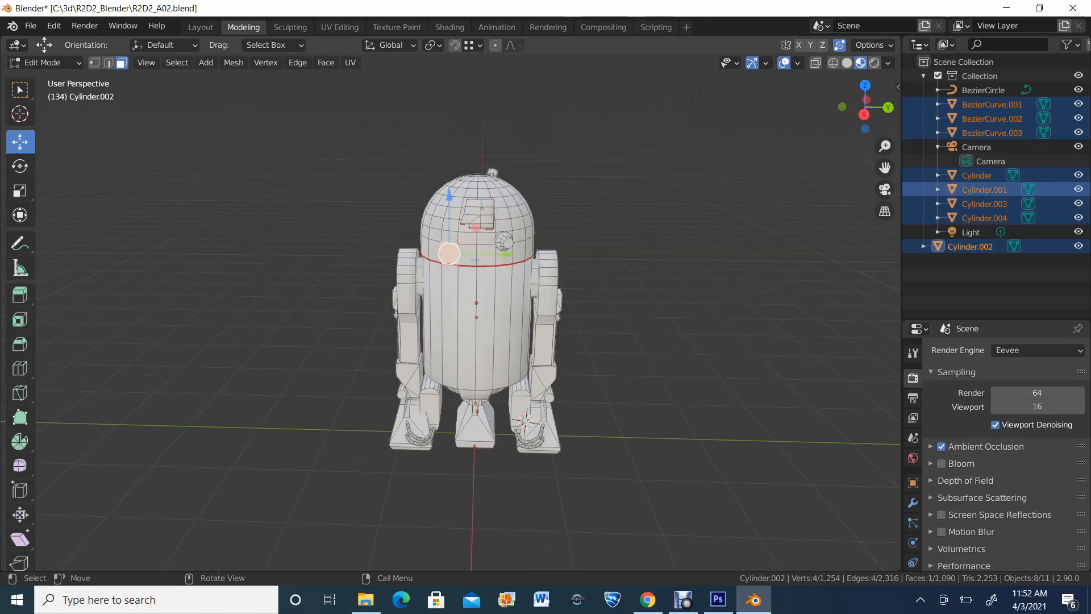
pyautogui.click(44, 62)
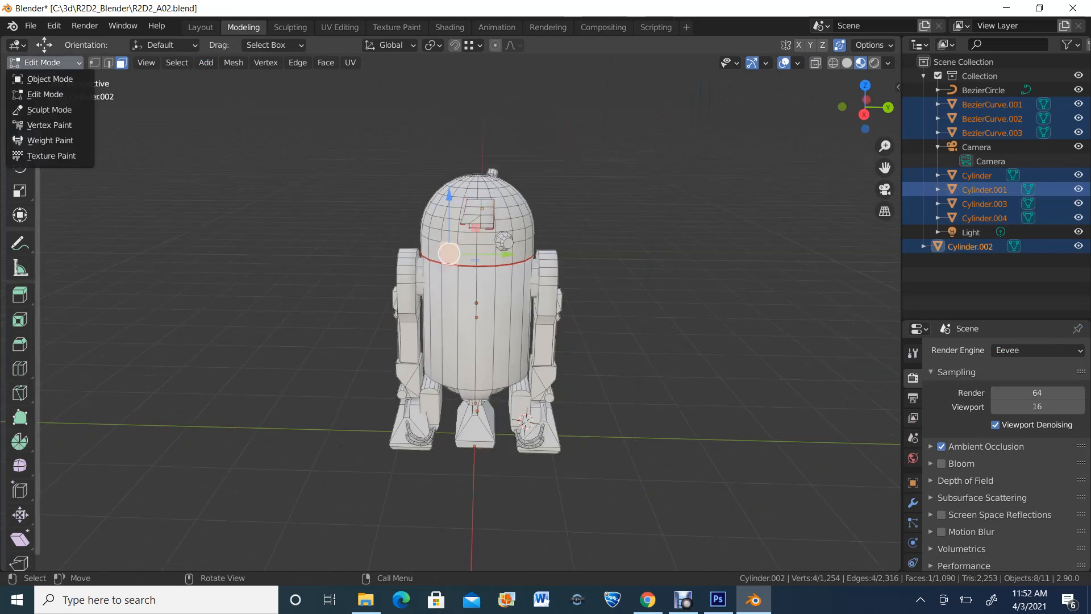
pyautogui.click(50, 79)
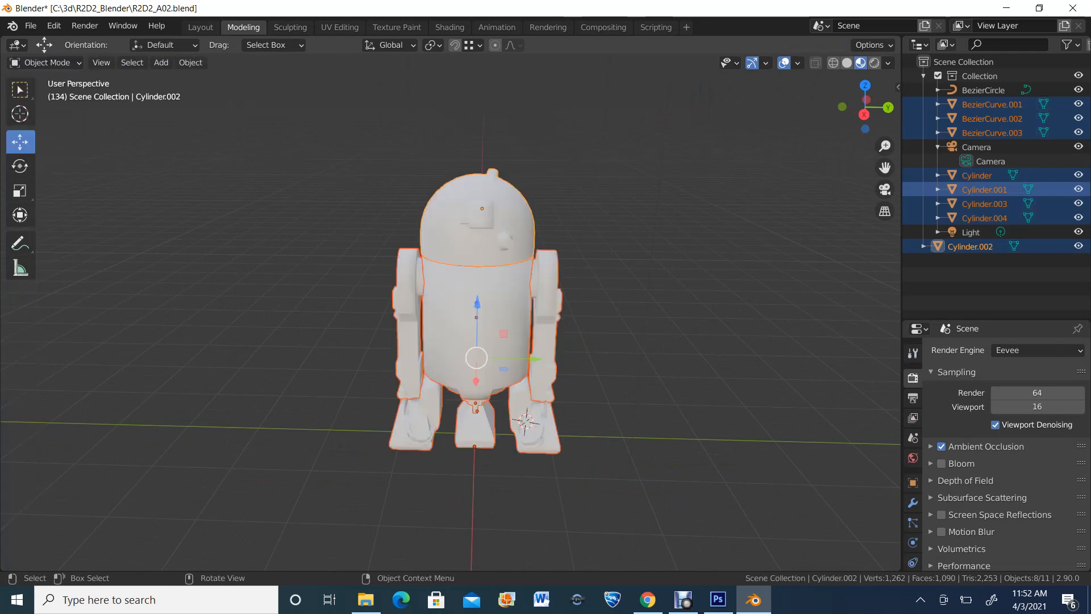
# Try moving all the selected robot parts straight up, and undo the move
pyautogui.moveTo(512, 318); pyautogui.dragTo(541, 311, button='middle')
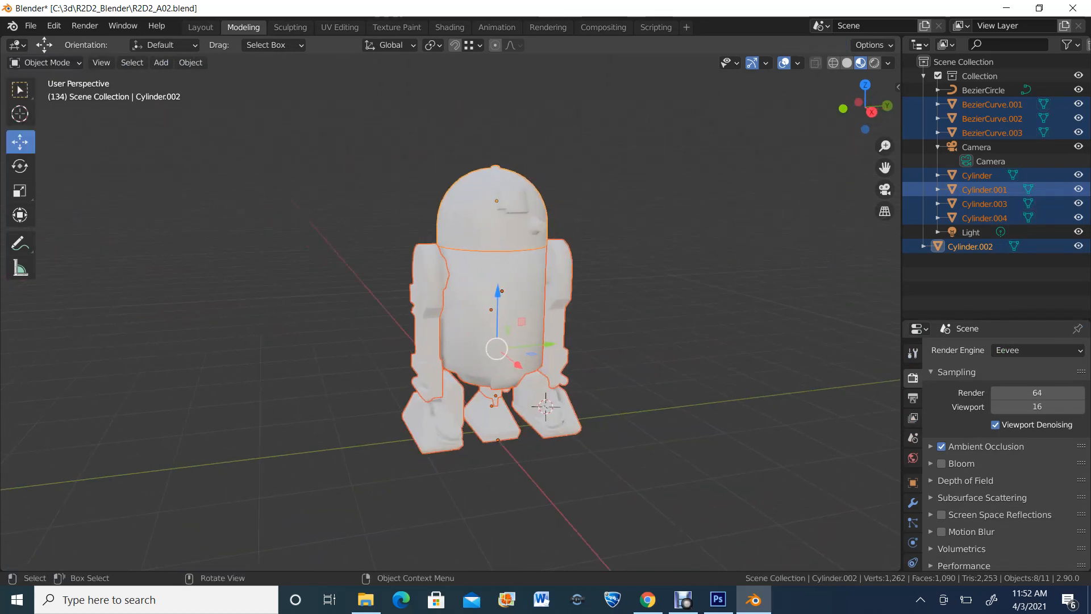
pyautogui.moveTo(498, 292); pyautogui.dragTo(500, 240)
pyautogui.hotkey('ctrl', 'z')
pyautogui.moveTo(501, 244); pyautogui.dragTo(483, 246, button='middle')
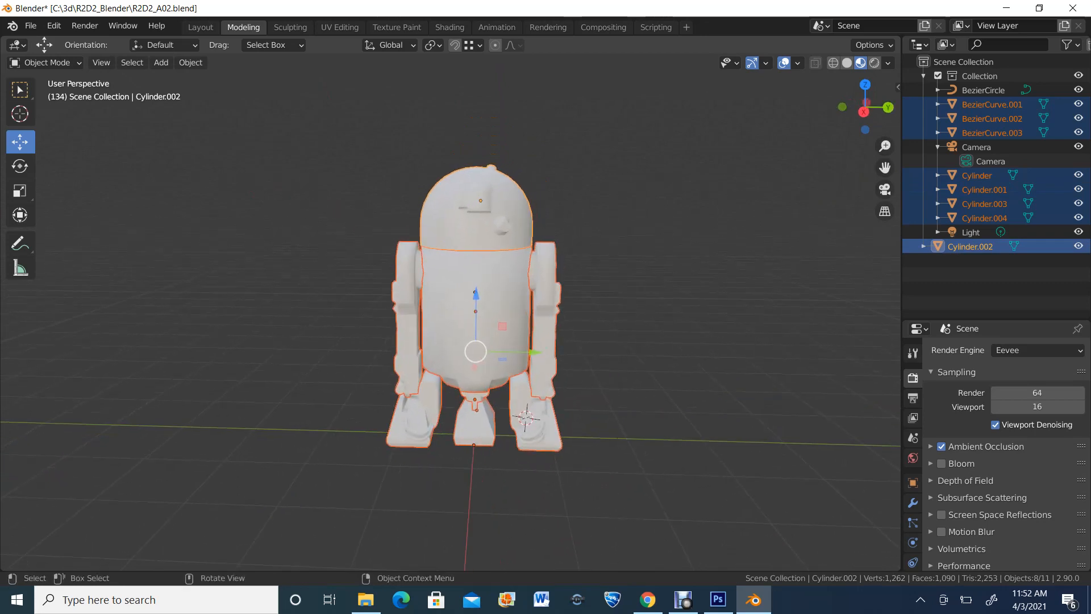
# Go to the UV Editing workspace and put the selected robot parts into Edit Mode
pyautogui.click(339, 28)
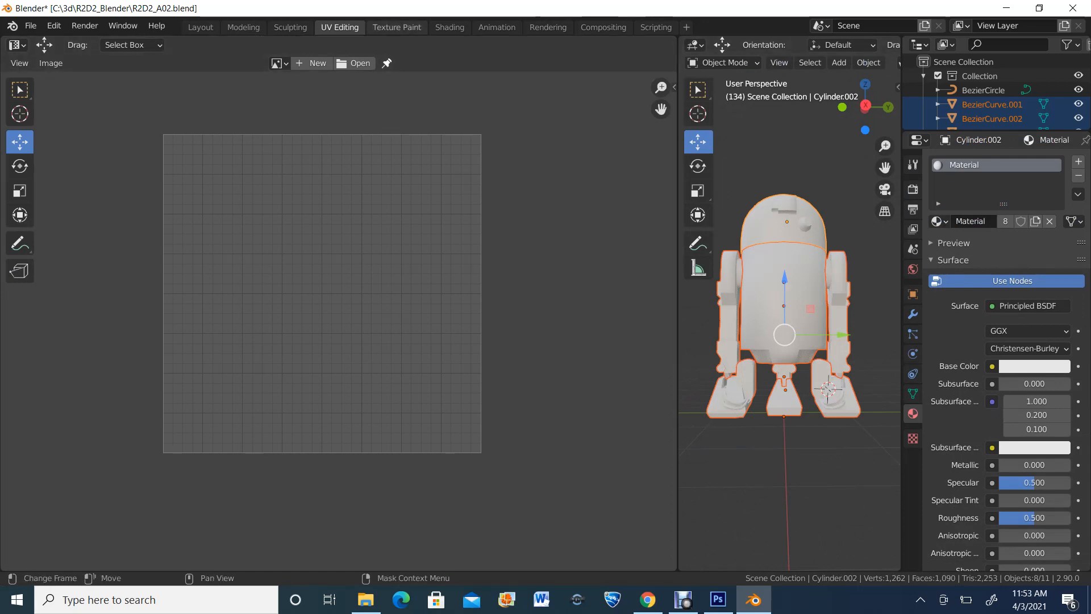
pyautogui.click(722, 62)
pyautogui.click(717, 94)
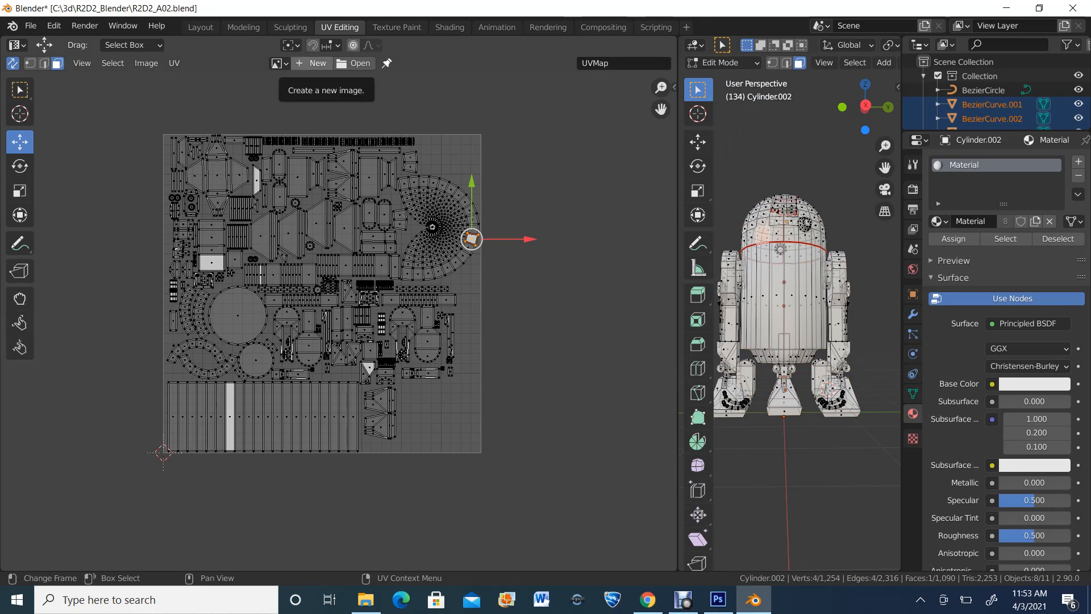
# Start a new image for the UV layout and set its width to 2048 px
pyautogui.click(313, 63)
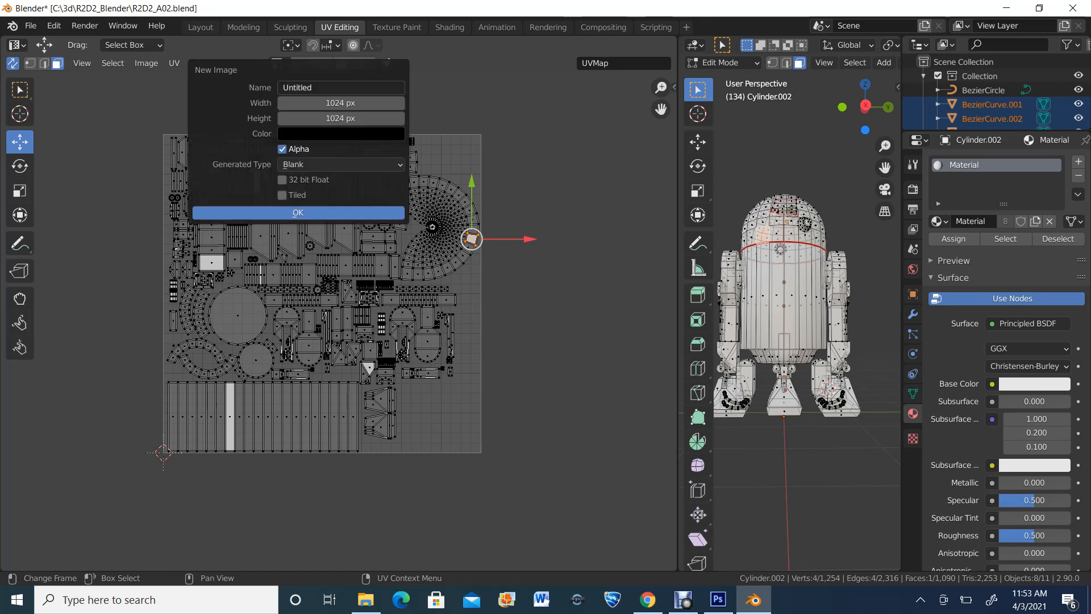
pyautogui.click(341, 103)
pyautogui.press('BackSpace')
pyautogui.press('BackSpace')
pyautogui.press('BackSpace')
pyautogui.press('BackSpace')
pyautogui.write('2048')
pyautogui.press('Return')
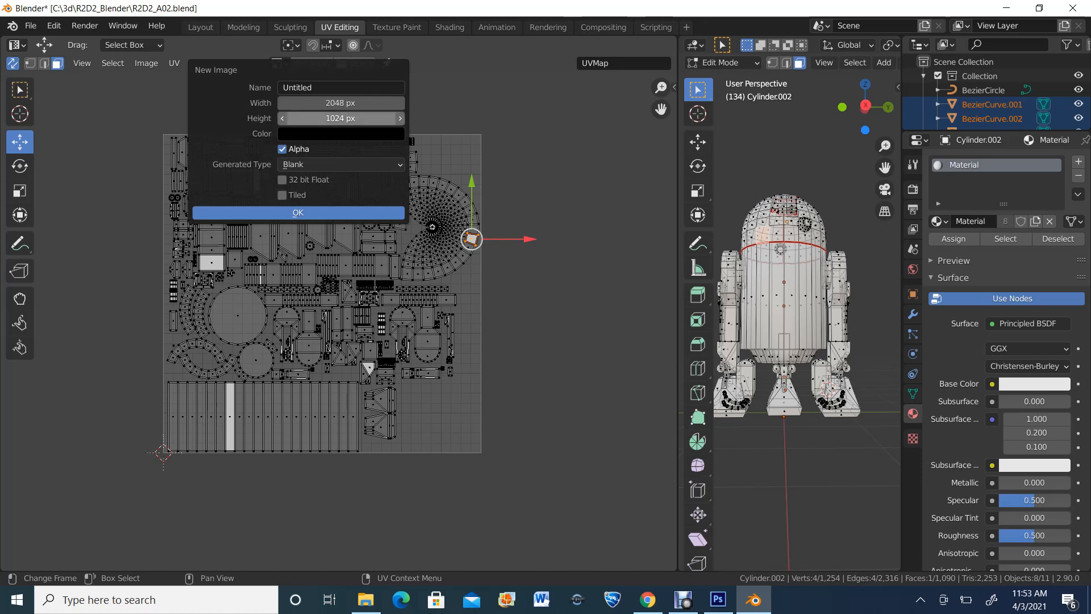
# Set the new image's height to 2048 px
pyautogui.click(341, 118)
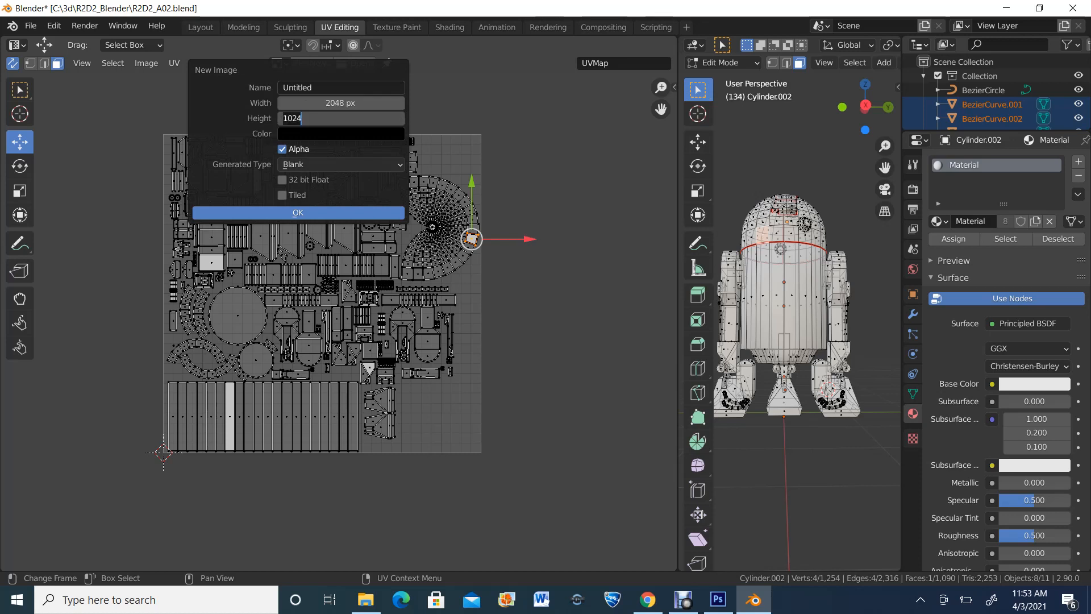
pyautogui.press('BackSpace')
pyautogui.press('BackSpace')
pyautogui.press('BackSpace')
pyautogui.press('BackSpace')
pyautogui.write('2')
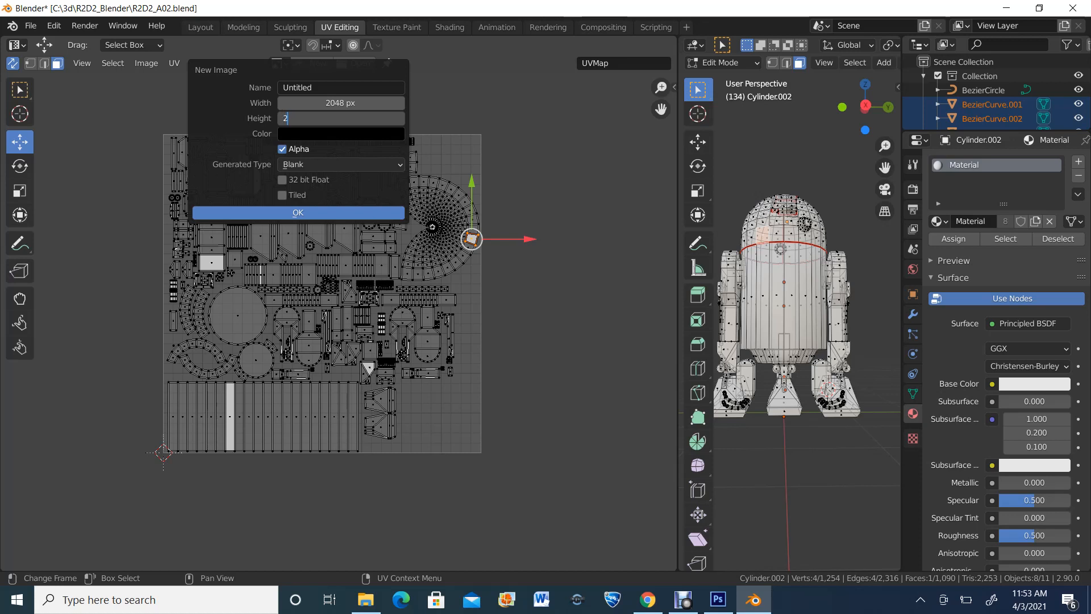
pyautogui.write('048')
pyautogui.press('Return')
# Name the new image R2_Ambient and create it behind the UV layout
pyautogui.click(324, 88)
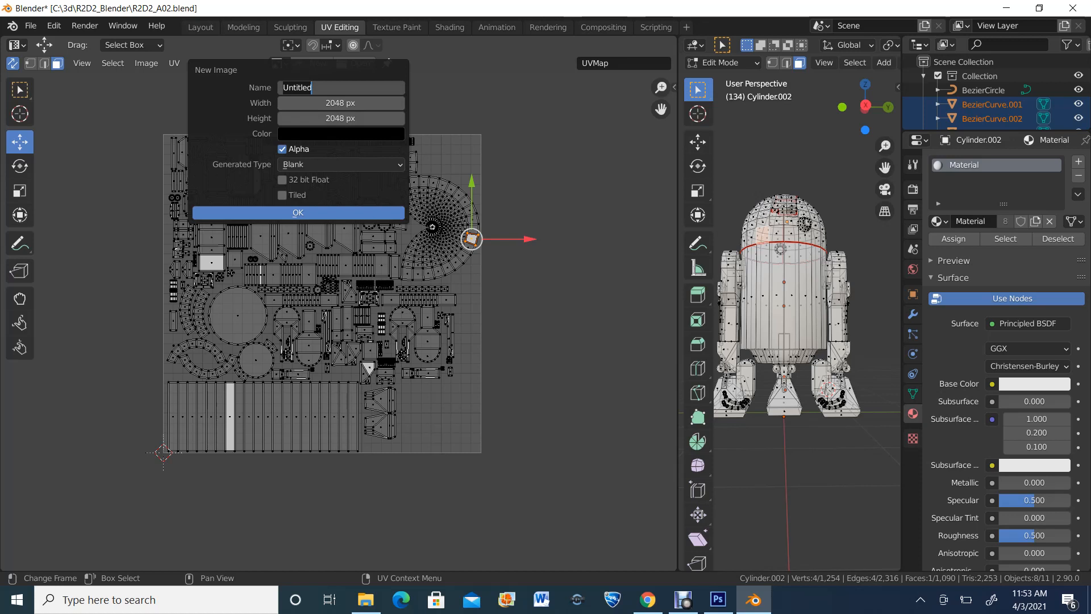
pyautogui.write('R2_Ambient')
pyautogui.press('Return')
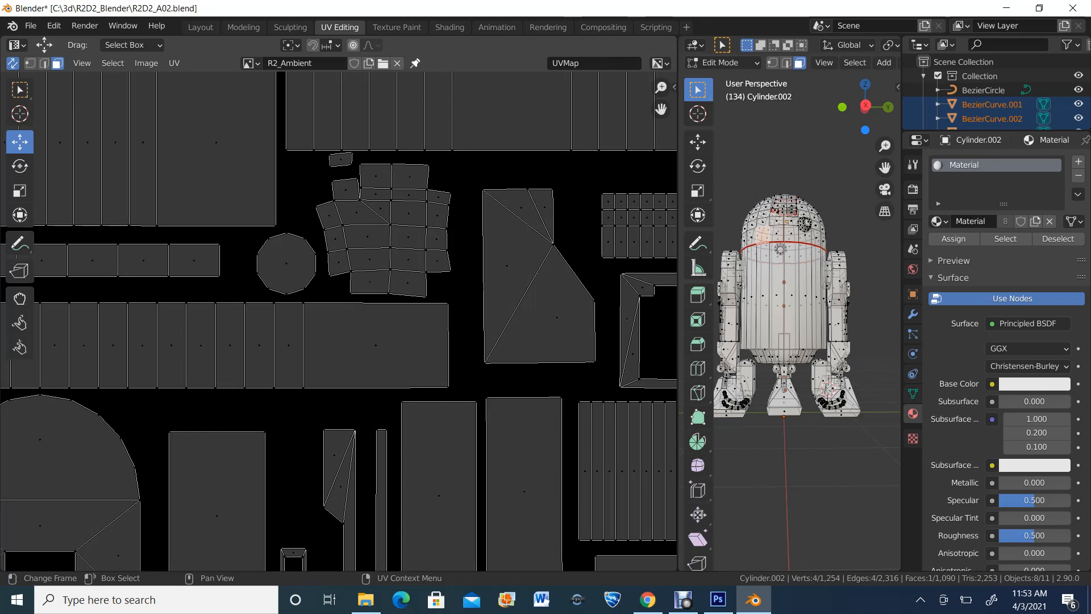
pyautogui.scroll(-9, 339, 321)
pyautogui.scroll(1, 340, 321)
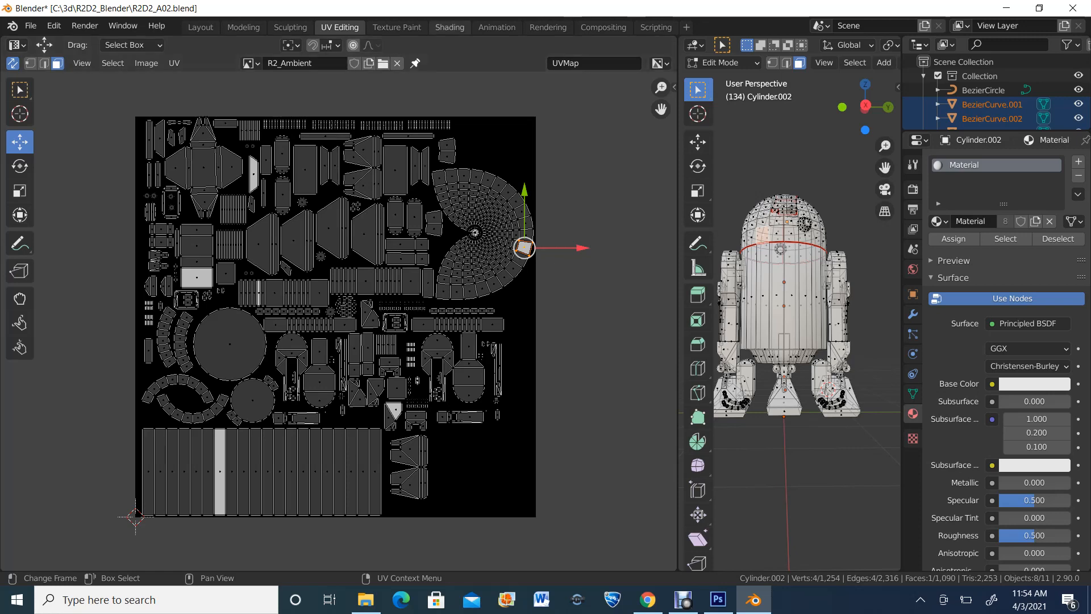
# In the Shading workspace, delete the Mapping and Texture Coordinate nodes from the material
pyautogui.click(450, 27)
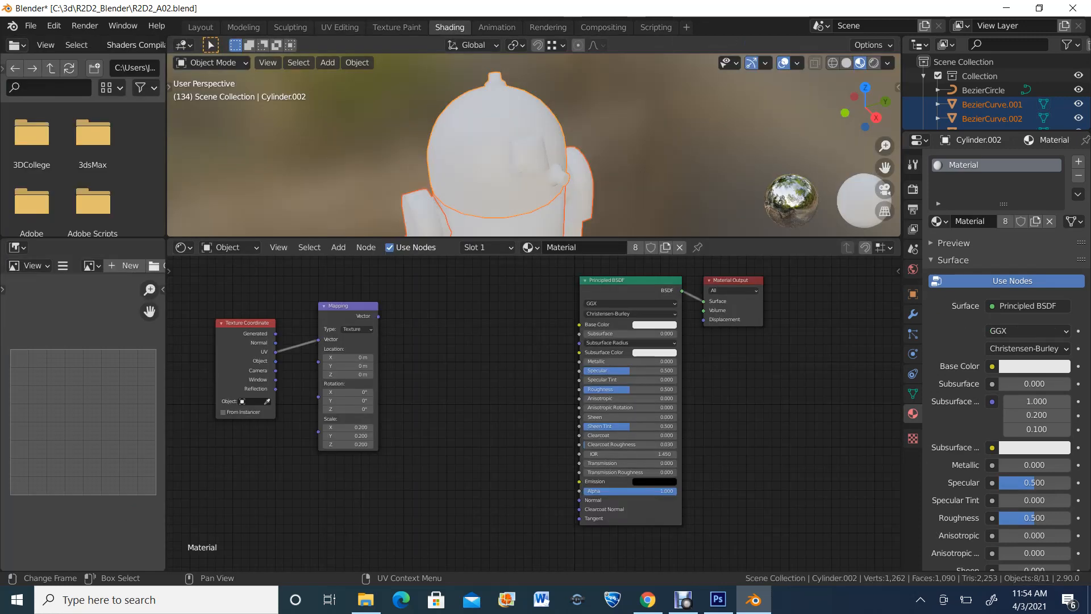
pyautogui.scroll(-1, 534, 413)
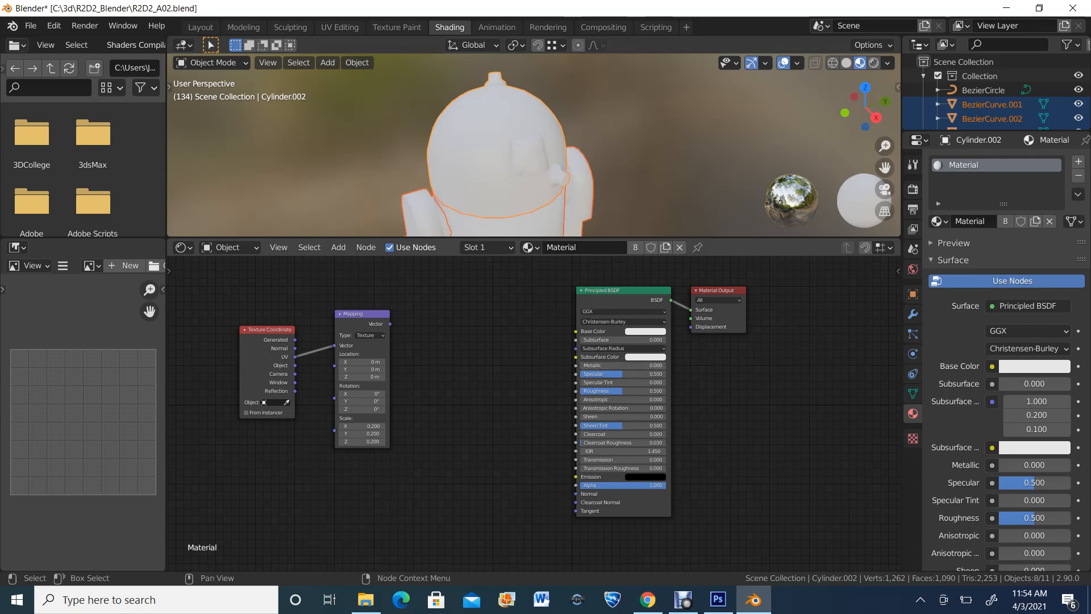
pyautogui.click(366, 313)
pyautogui.press('Delete')
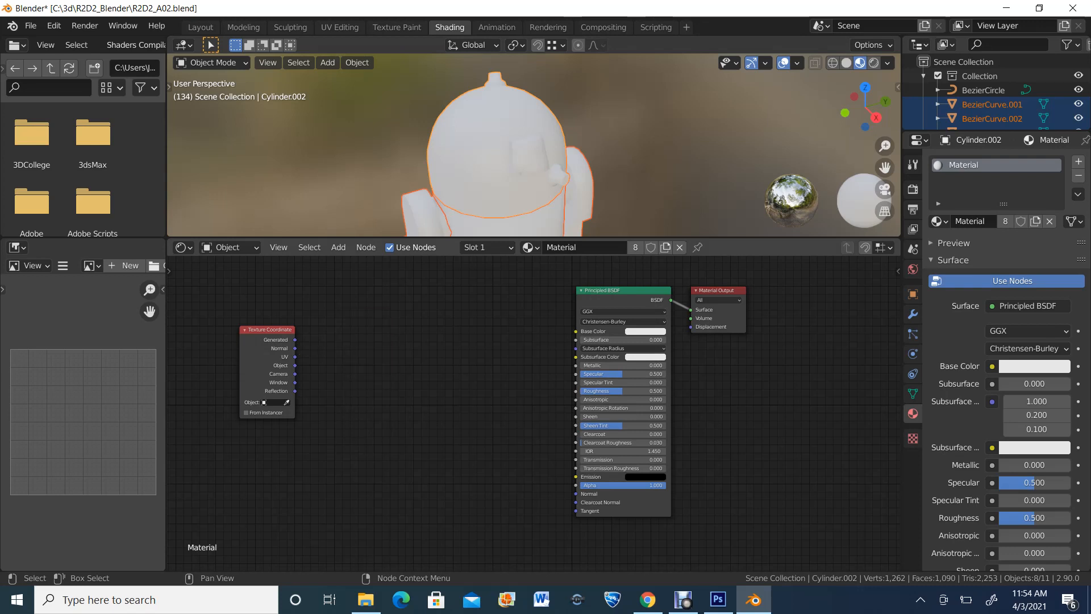
pyautogui.click(267, 329)
pyautogui.press('Delete')
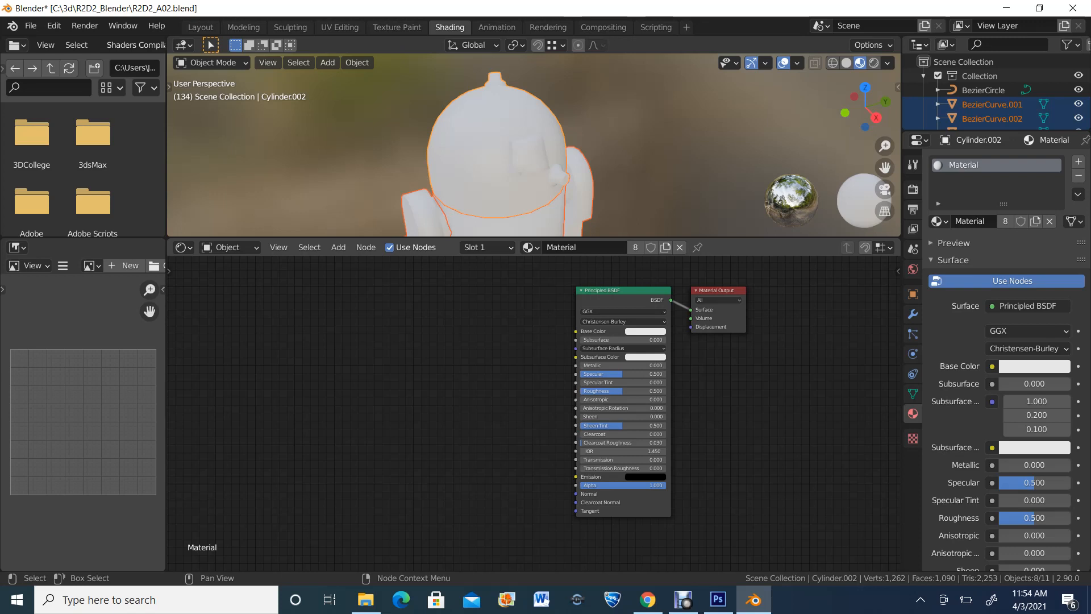
# Add an Image Texture node and place it, unconnected, beside the Principled BSDF node
pyautogui.hotkey('shift', 'a')
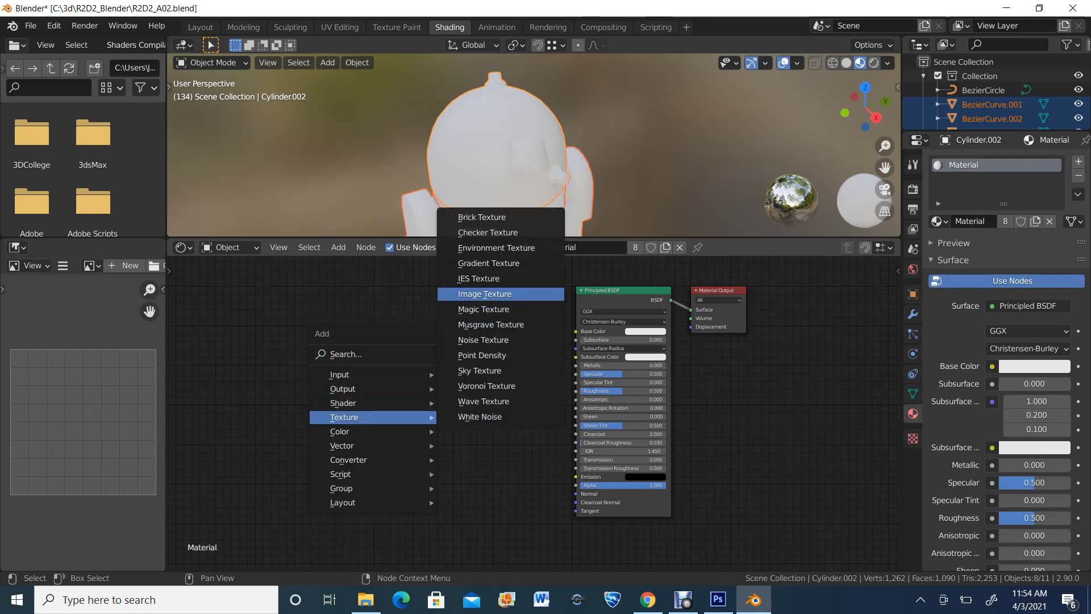
pyautogui.click(485, 294)
pyautogui.click(369, 301)
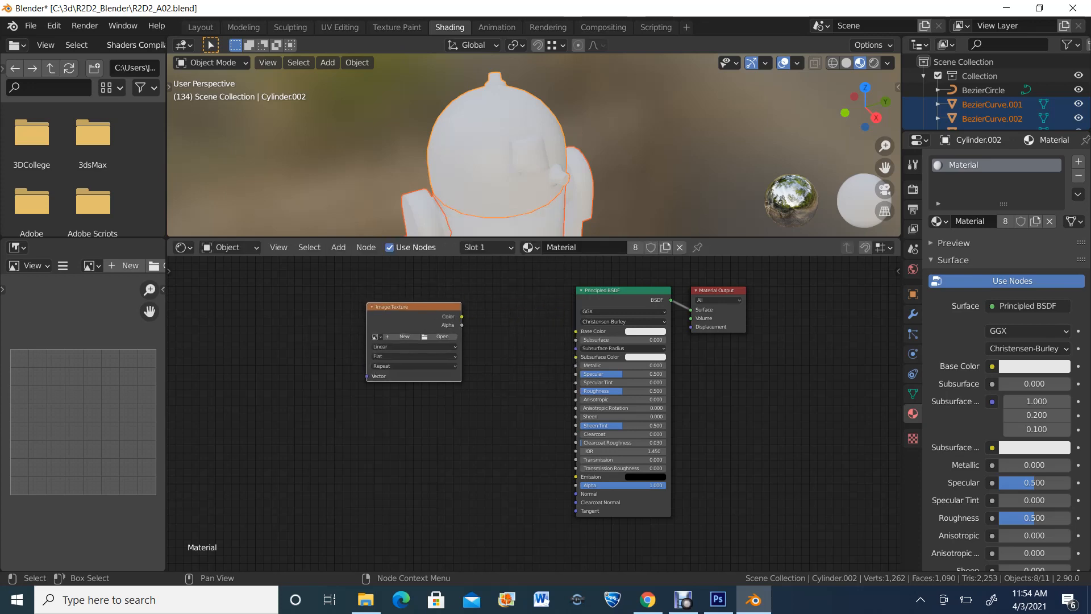
pyautogui.scroll(3, 368, 301)
pyautogui.moveTo(378, 278); pyautogui.dragTo(403, 300)
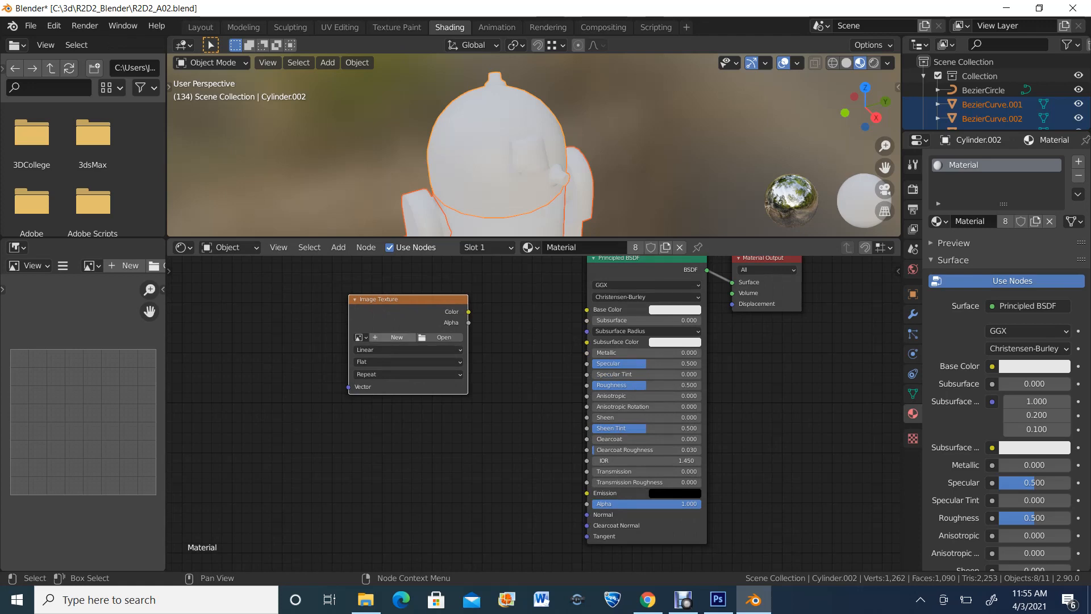
# Assign the existing R2_Ambient image to the Image Texture node
pyautogui.click(396, 337)
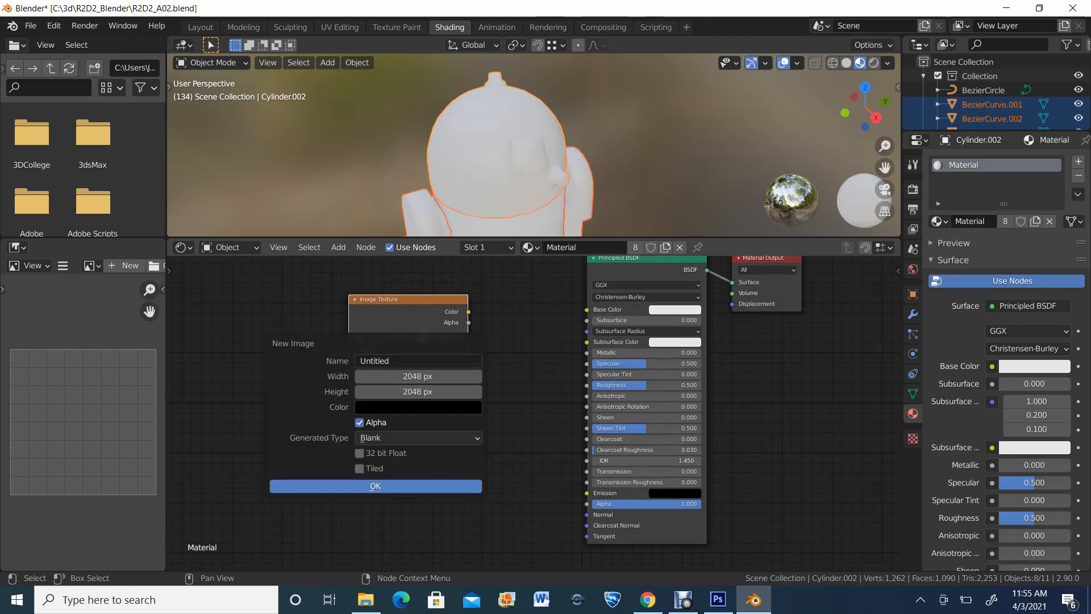
pyautogui.press('Escape')
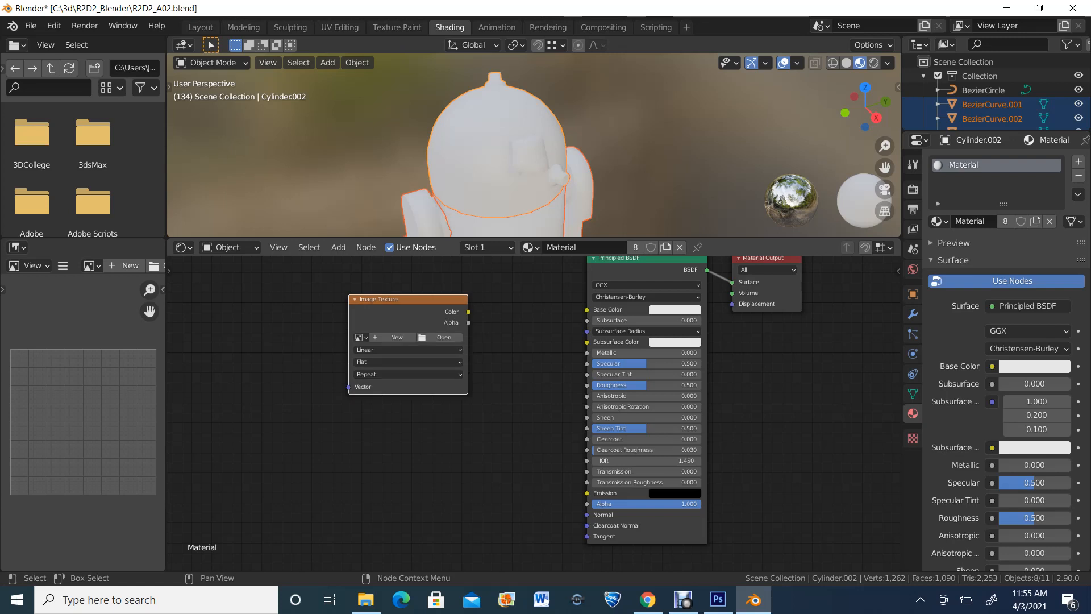
pyautogui.click(360, 337)
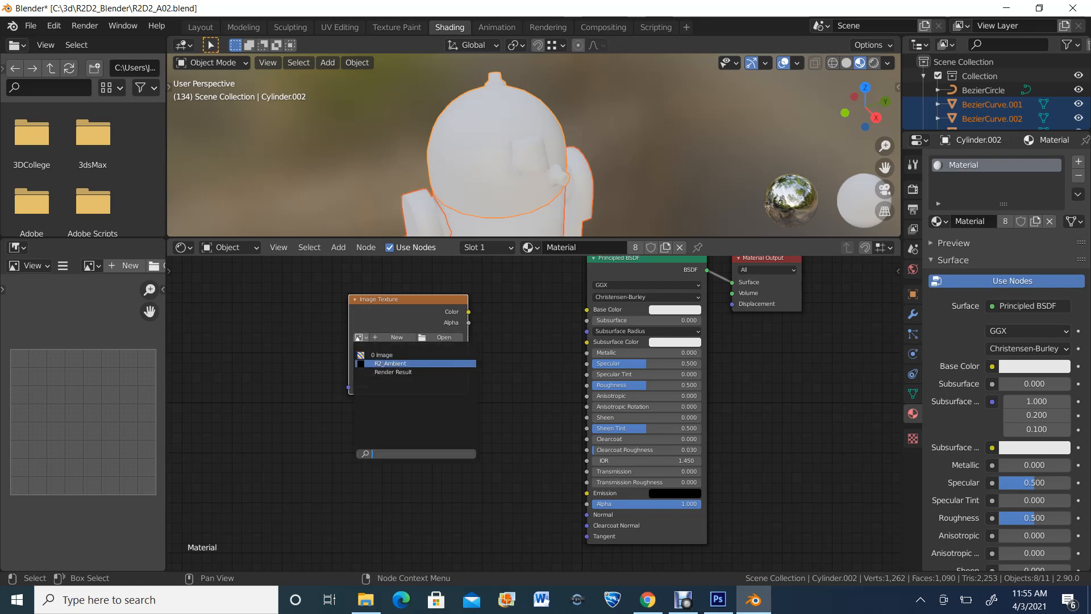
pyautogui.click(390, 363)
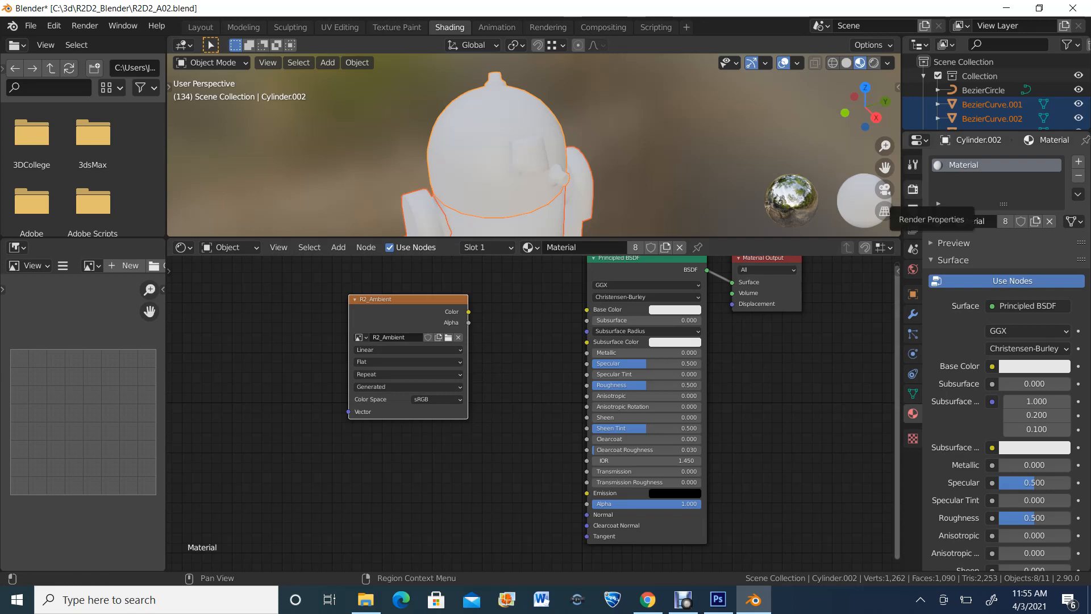
# Set the scene's render samples to 512 in the render properties
pyautogui.click(913, 190)
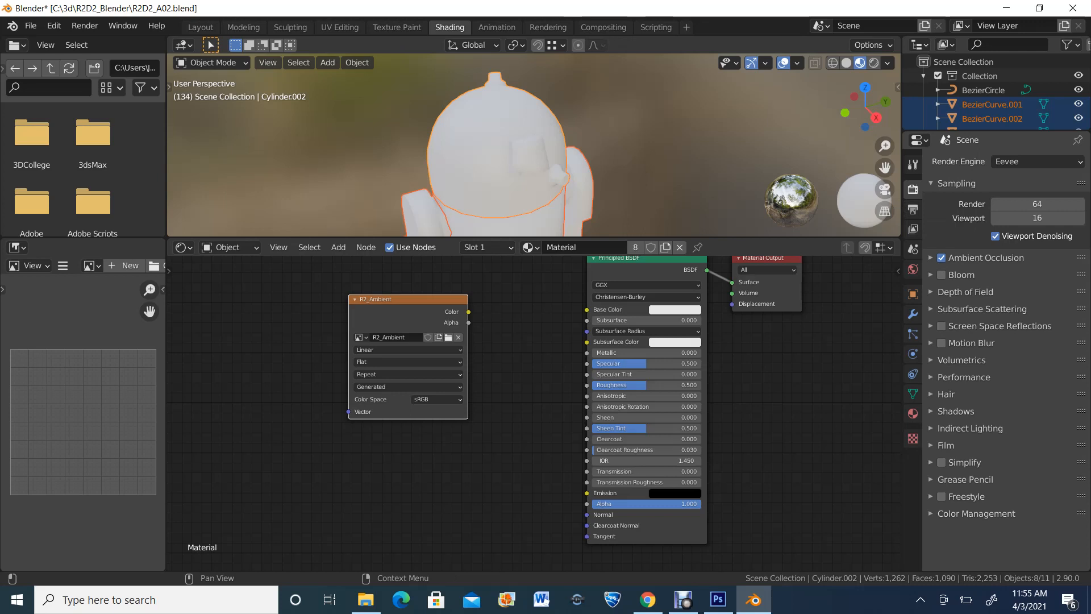
pyautogui.click(1037, 204)
pyautogui.write('512')
pyautogui.press('Return')
# Change the render engine to Cycles, keeping the CPU as the rendering device
pyautogui.click(1018, 161)
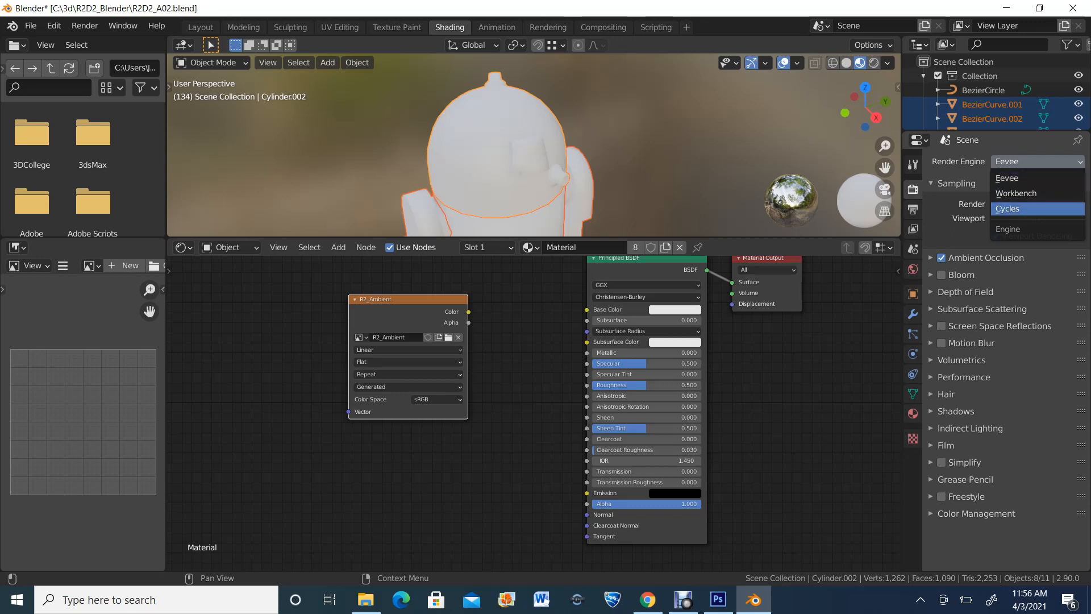
pyautogui.click(1009, 208)
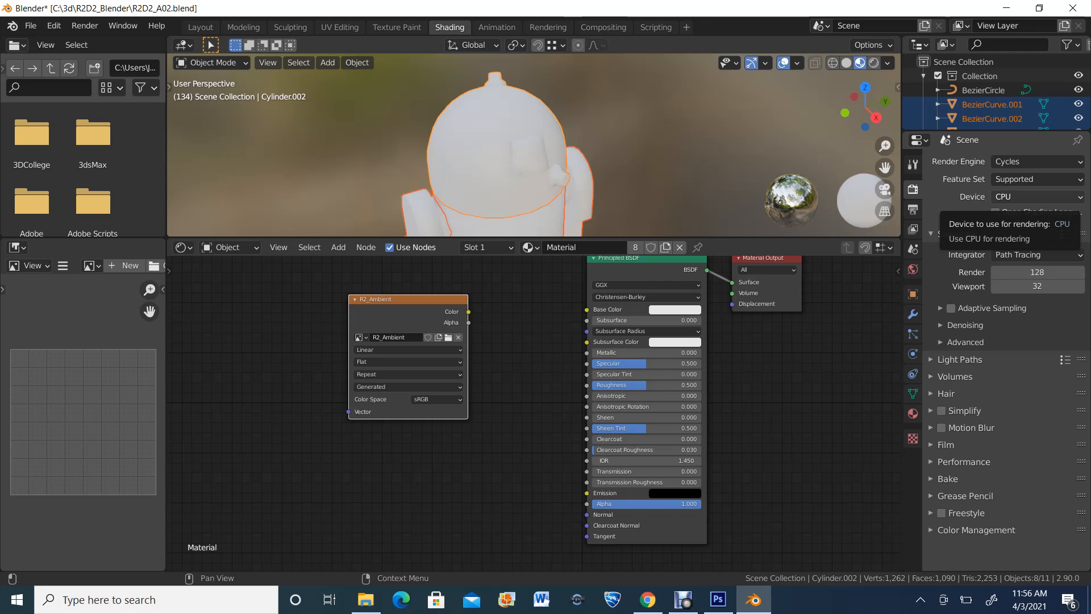
pyautogui.click(1037, 196)
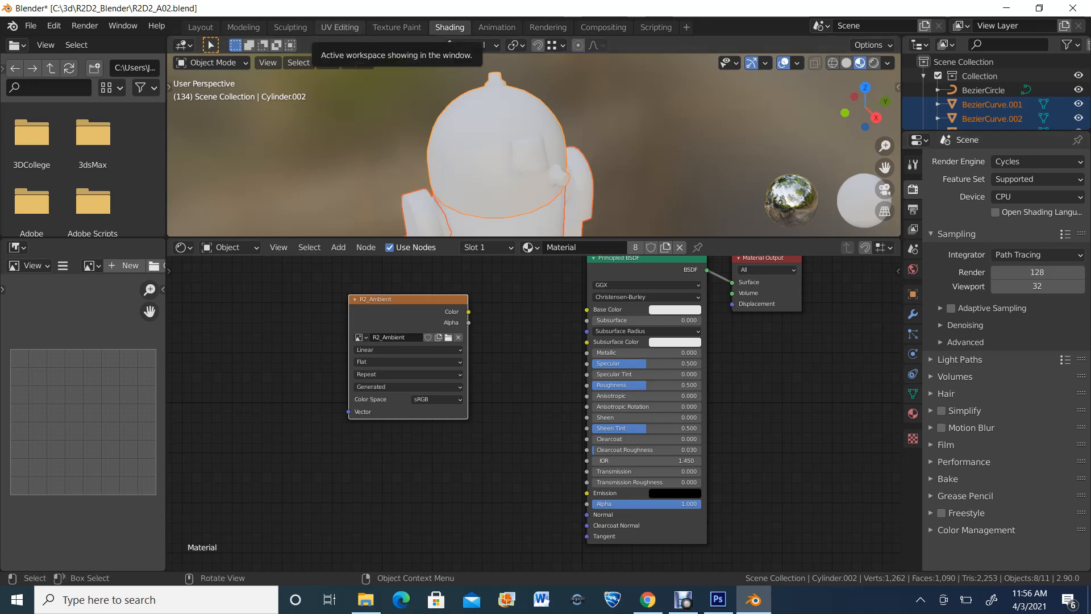
# Switch to the UV Editing workspace to work with the R2_Ambient image and the model's UV layout
pyautogui.click(340, 27)
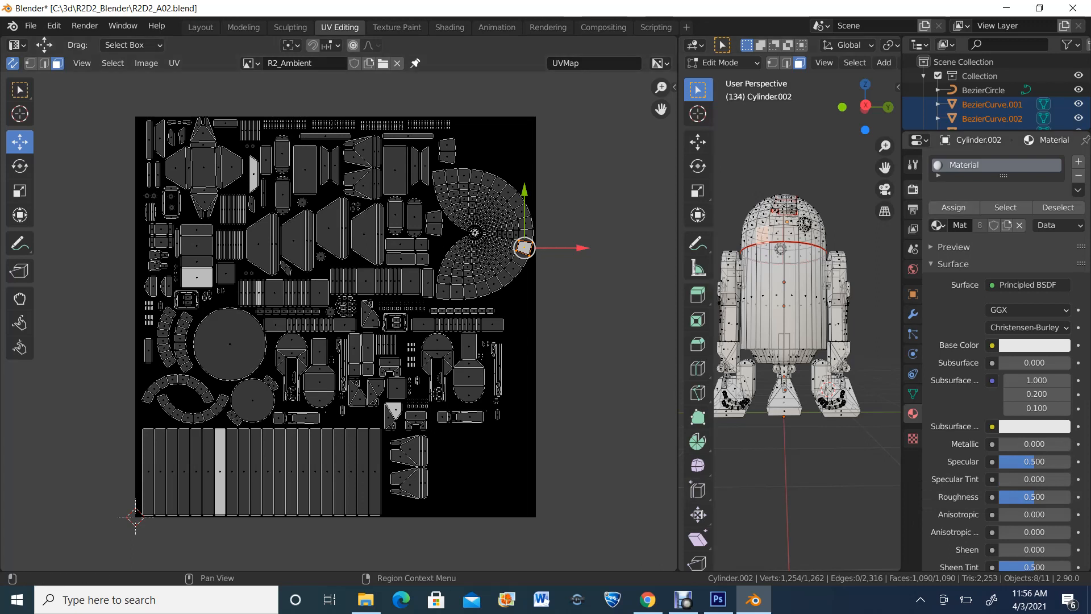
pyautogui.scroll(-10, 1006, 353)
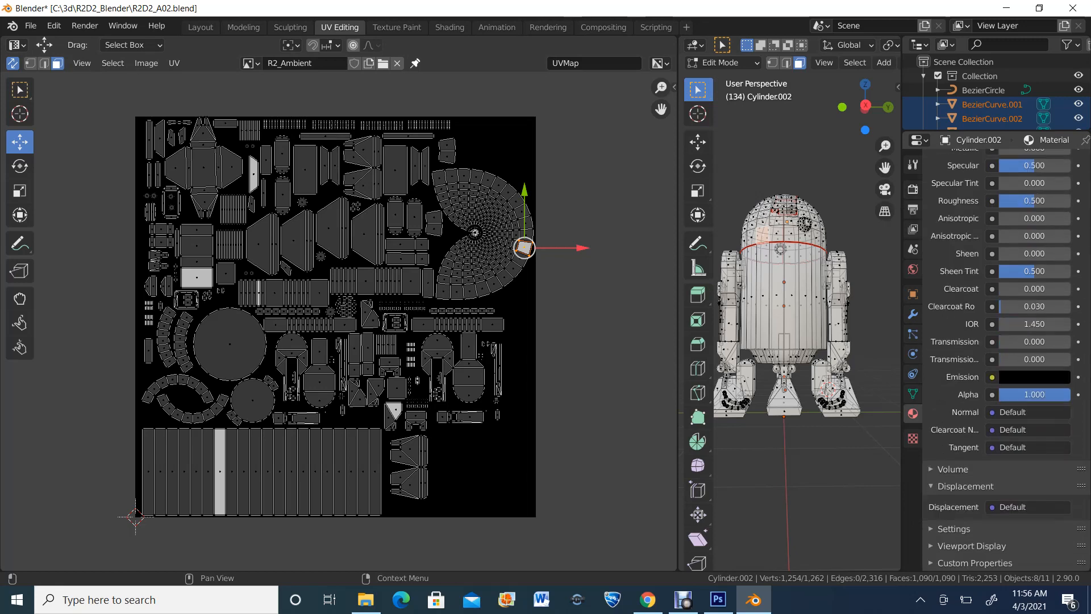
pyautogui.scroll(3, 1006, 352)
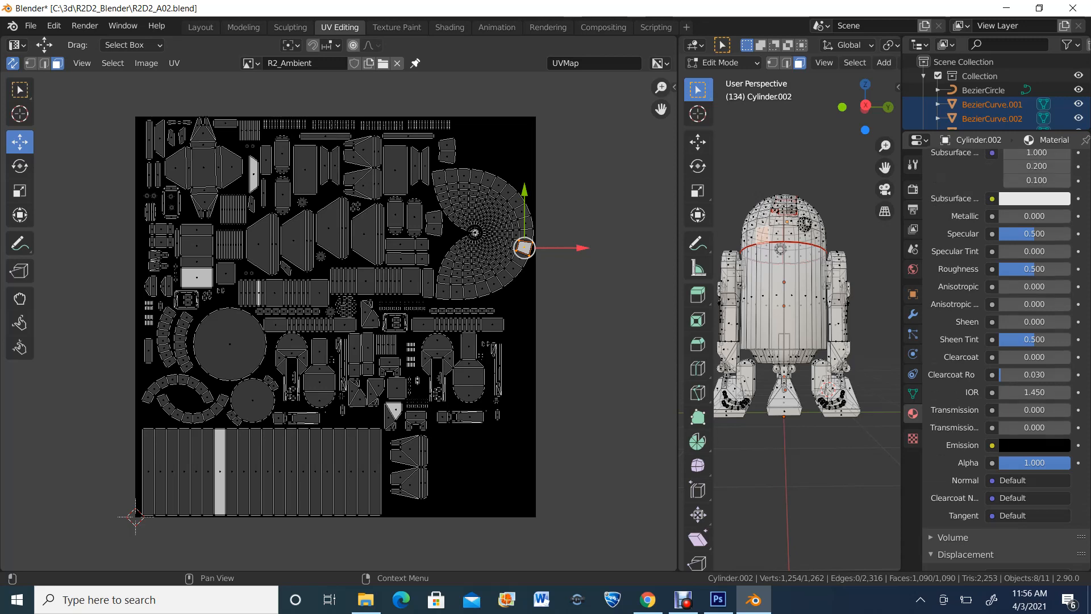
pyautogui.scroll(10, 1006, 352)
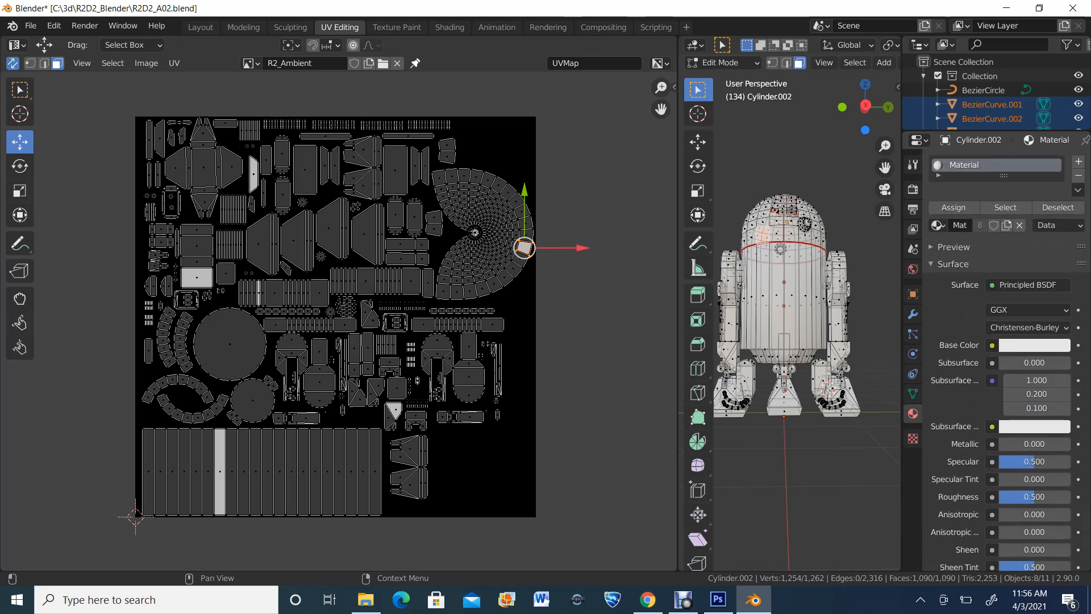
pyautogui.click(913, 393)
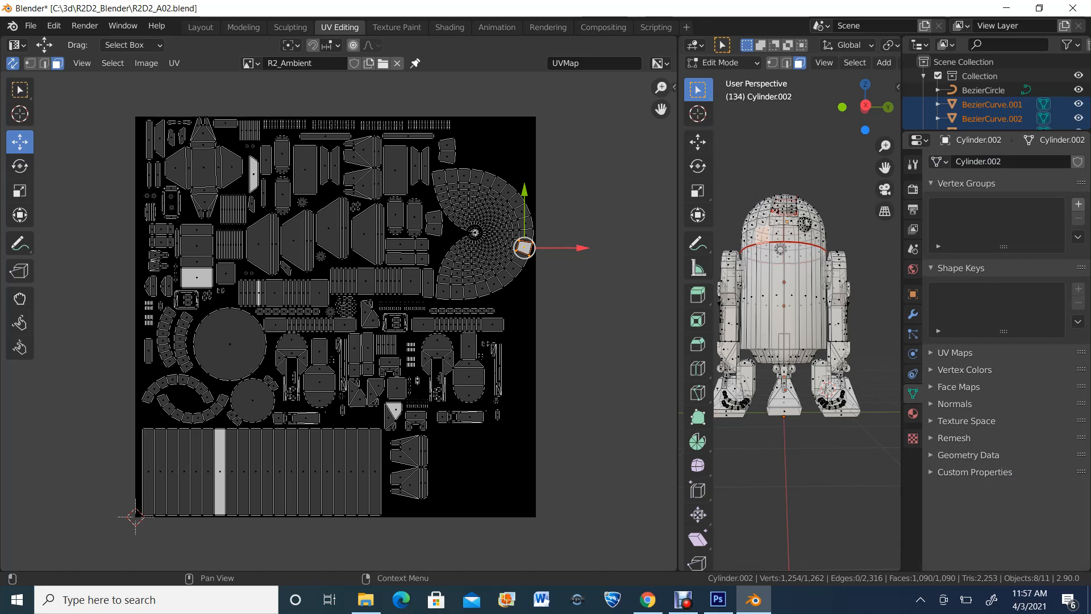
# Set the bake type to Ambient Occlusion in the scene's Cycles render settings
pyautogui.click(912, 189)
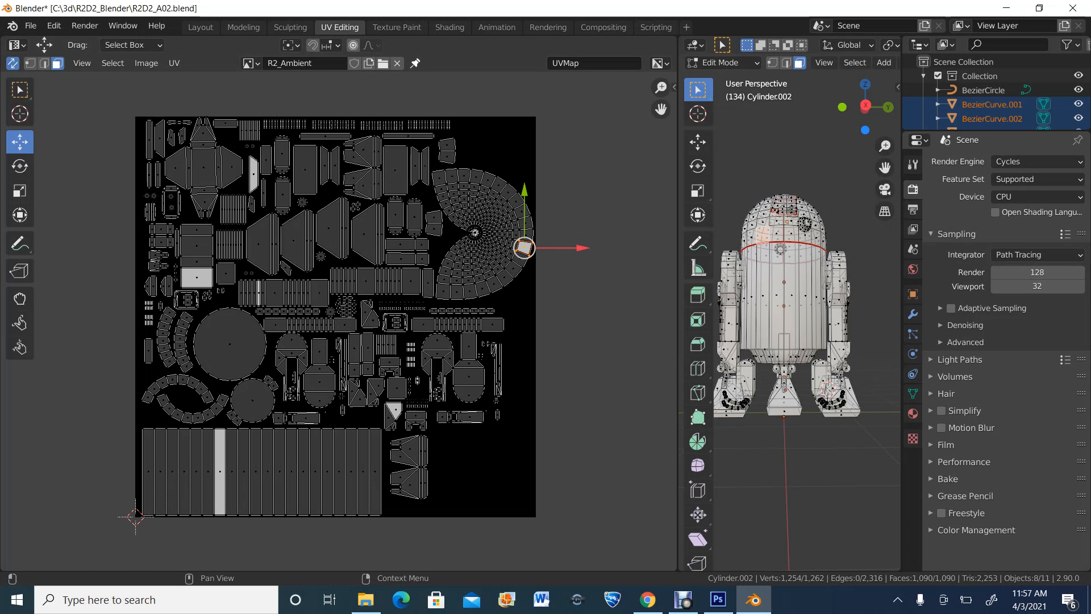
pyautogui.click(948, 479)
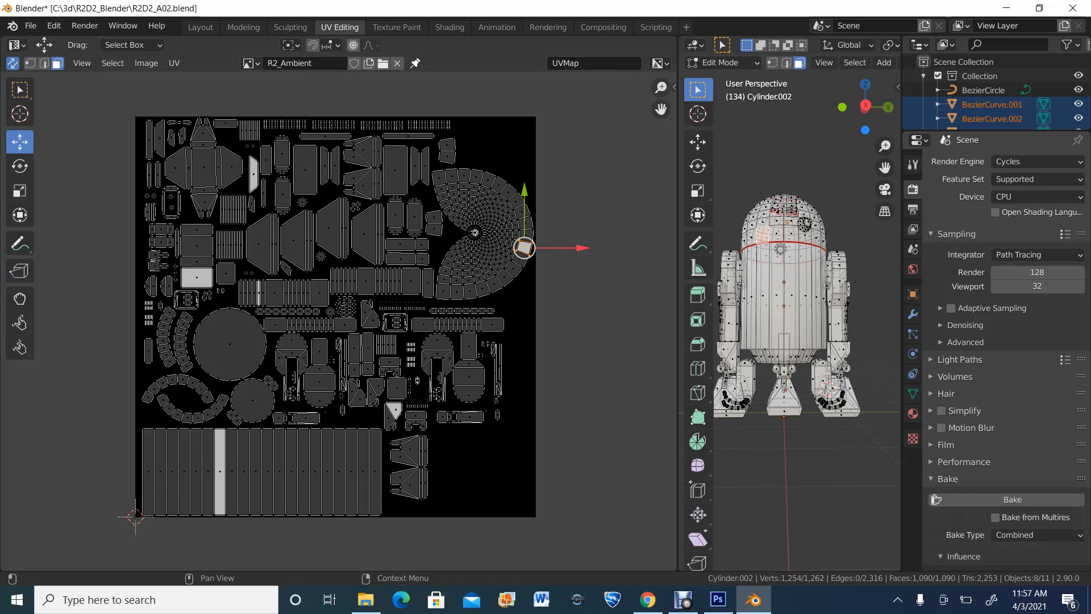
pyautogui.scroll(-8, 966, 479)
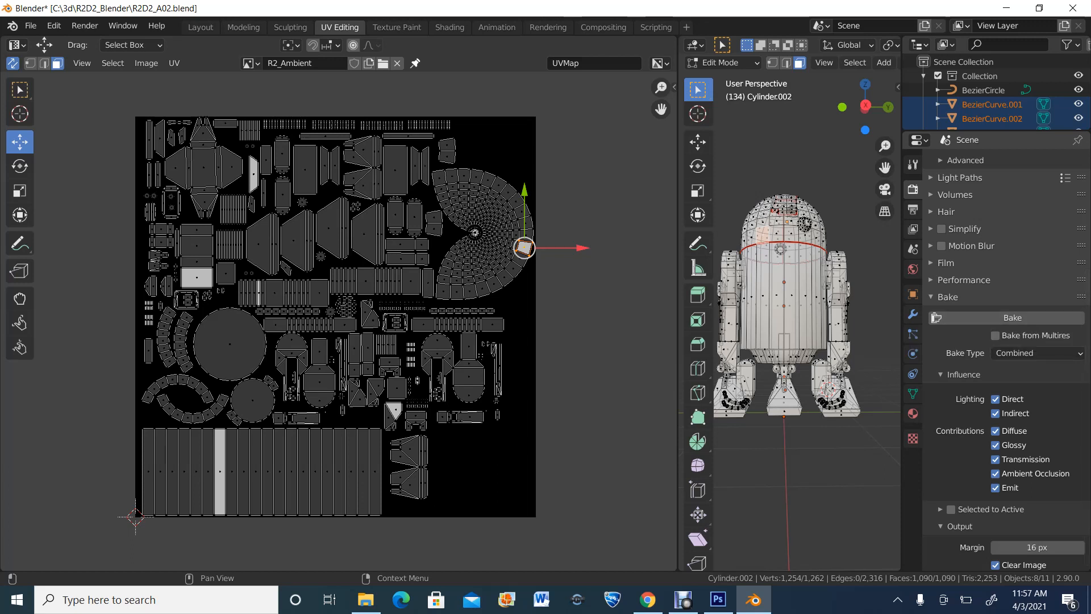
pyautogui.click(1015, 353)
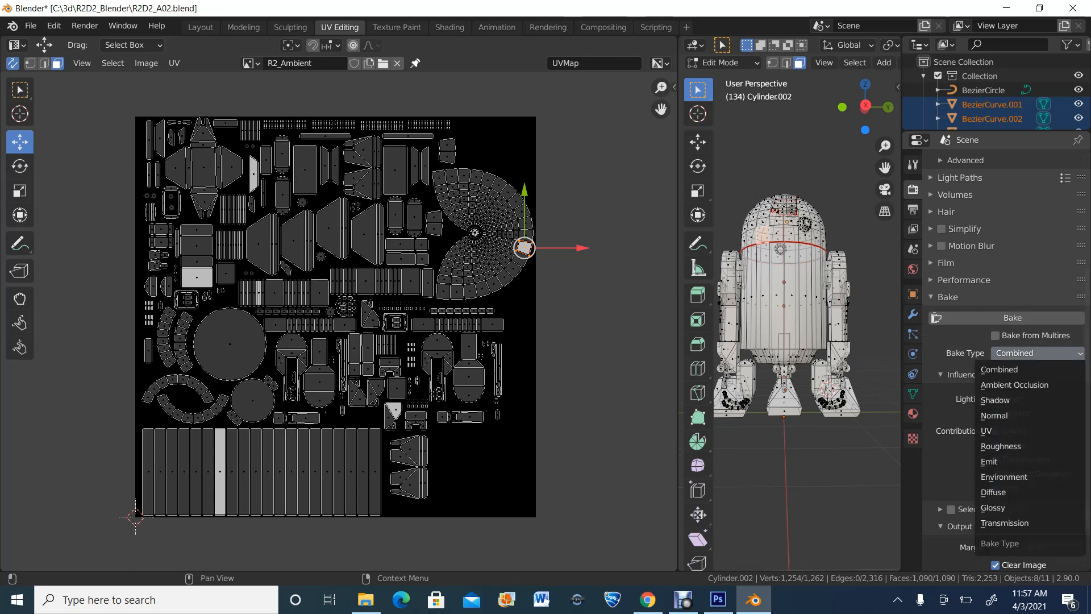
pyautogui.click(1014, 385)
pyautogui.scroll(3, 1015, 384)
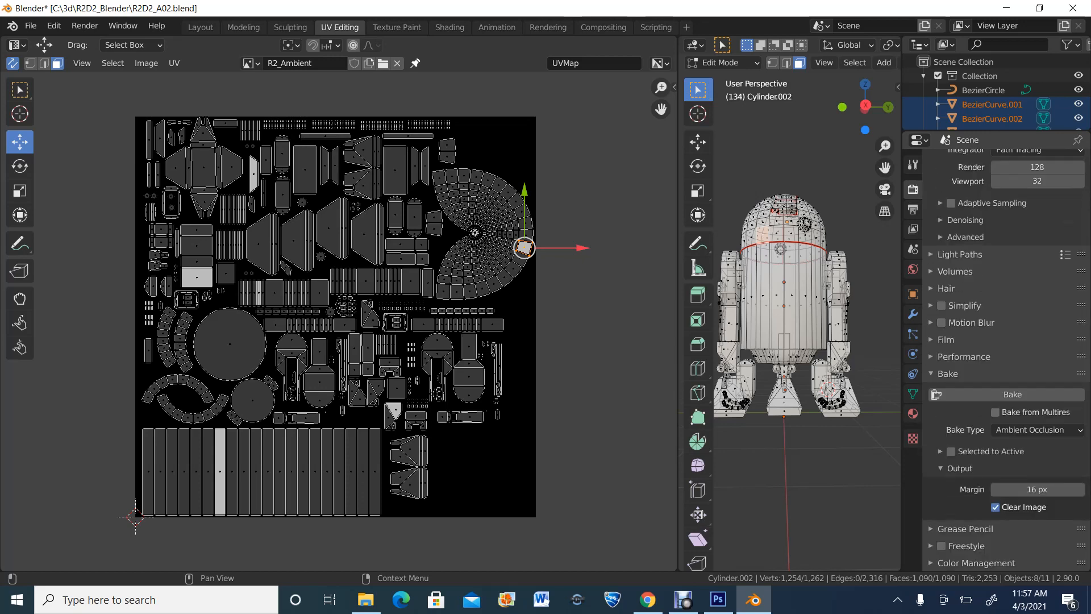
pyautogui.scroll(3, 1006, 358)
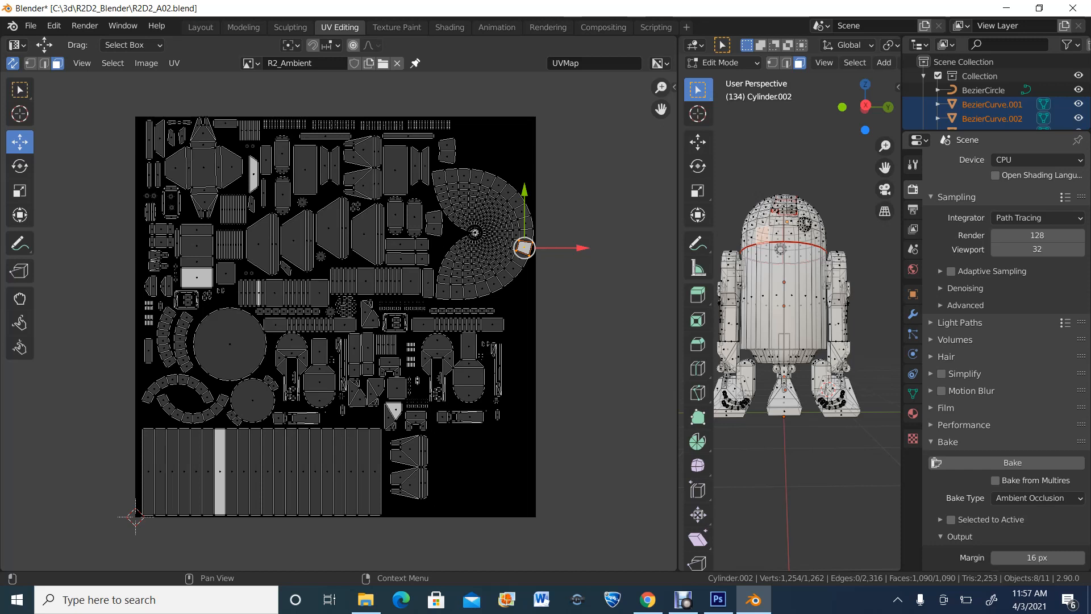
# Set the bake margin to 2 px and bake the ambient occlusion into the R2_Ambient image
pyautogui.scroll(-3, 1006, 358)
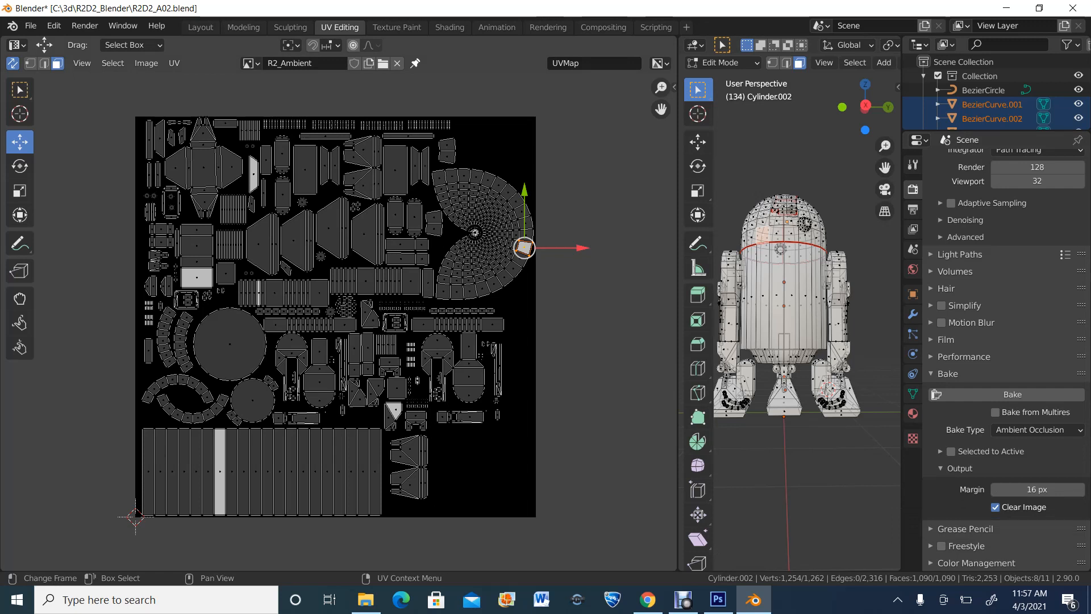
pyautogui.click(1038, 489)
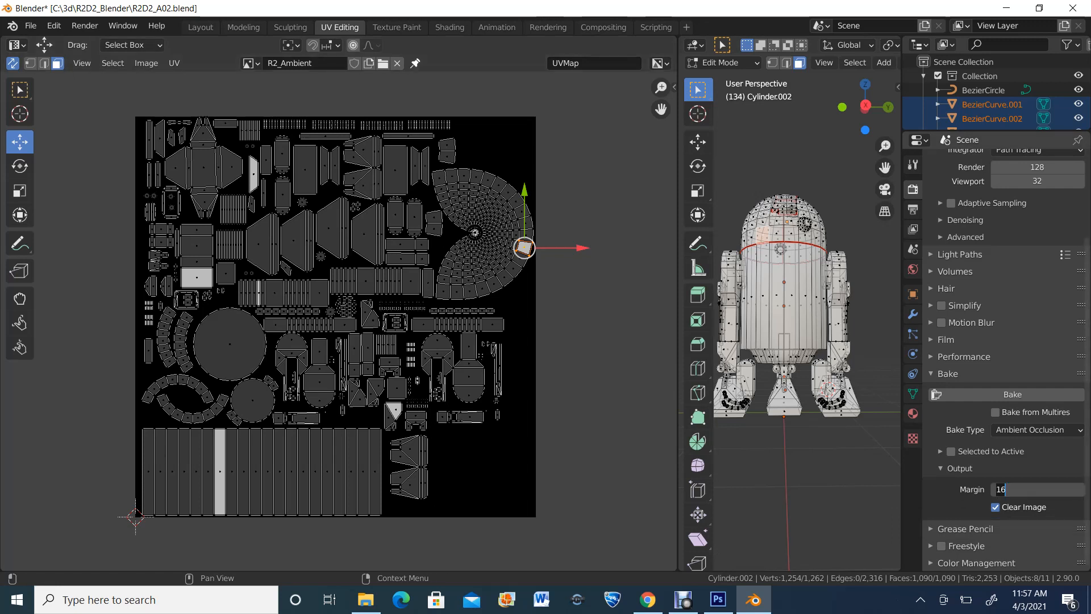
pyautogui.write('2')
pyautogui.press('Return')
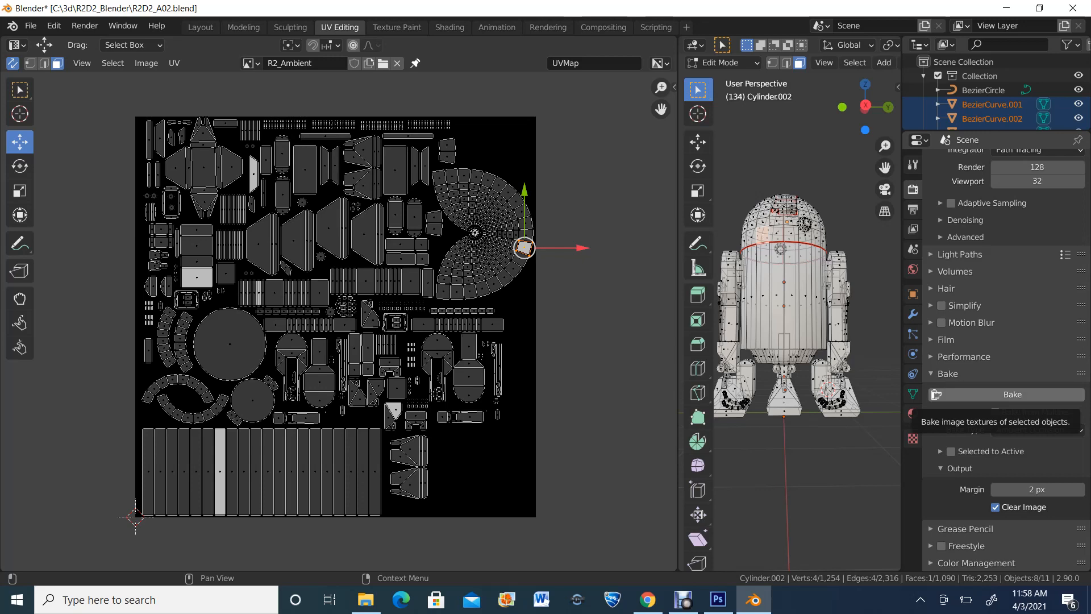
pyautogui.click(1012, 394)
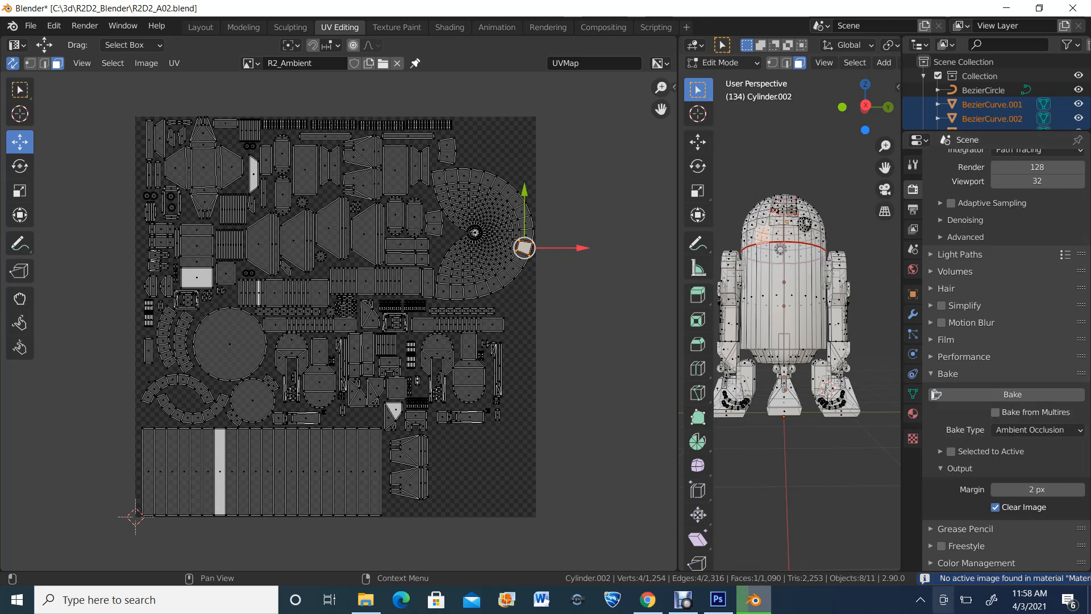
pyautogui.moveTo(754, 600)
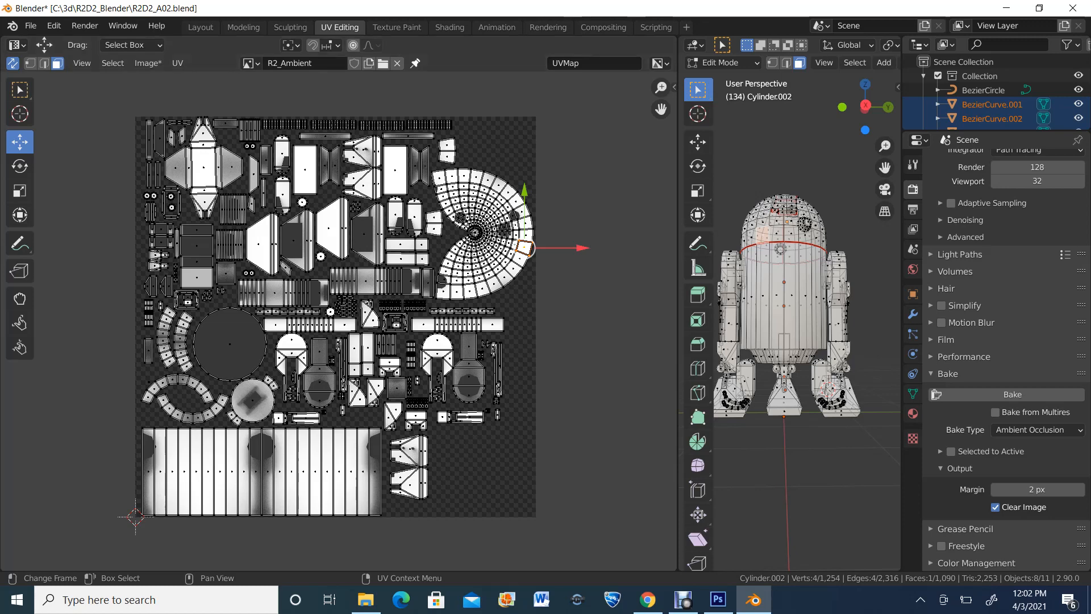
# Save the baked image as R2_Ambient.png in PNG format in the R2D2_Blender folder
pyautogui.click(148, 63)
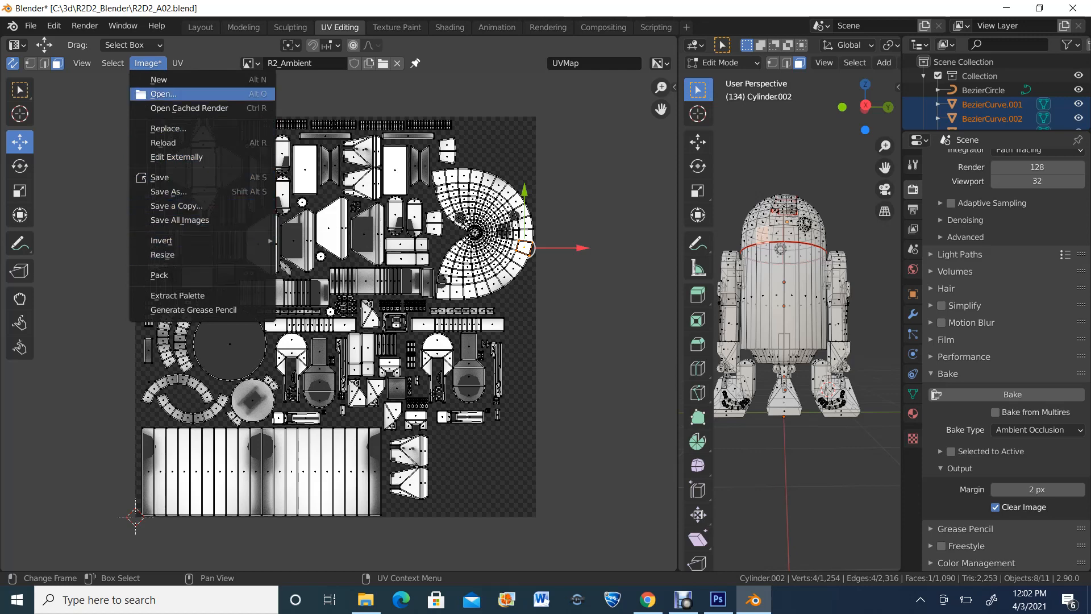
pyautogui.click(82, 63)
pyautogui.moveTo(112, 63)
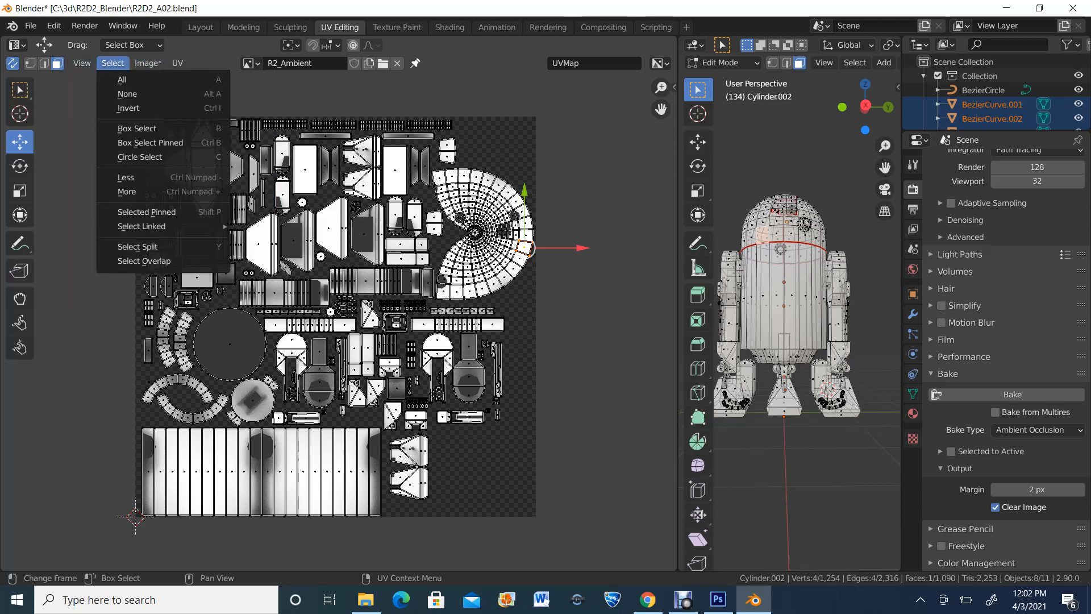
pyautogui.moveTo(146, 64)
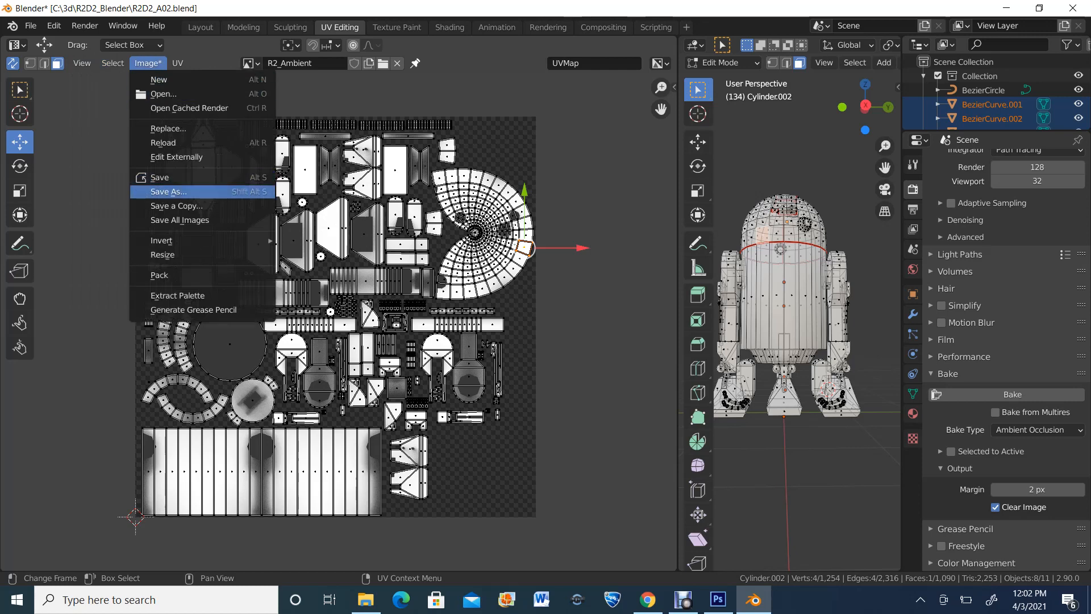
pyautogui.click(168, 192)
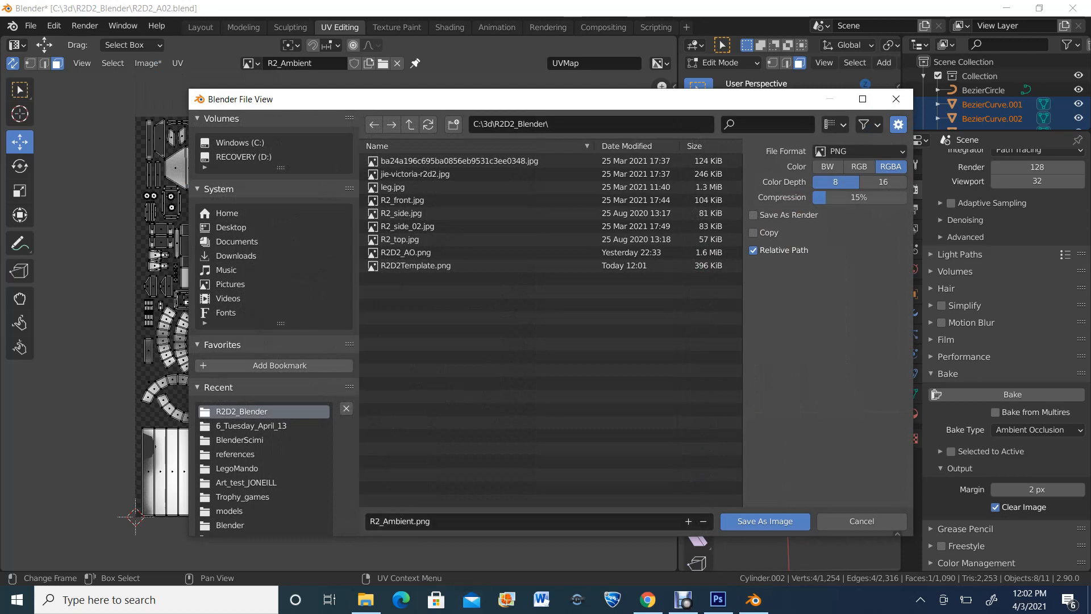
pyautogui.click(765, 521)
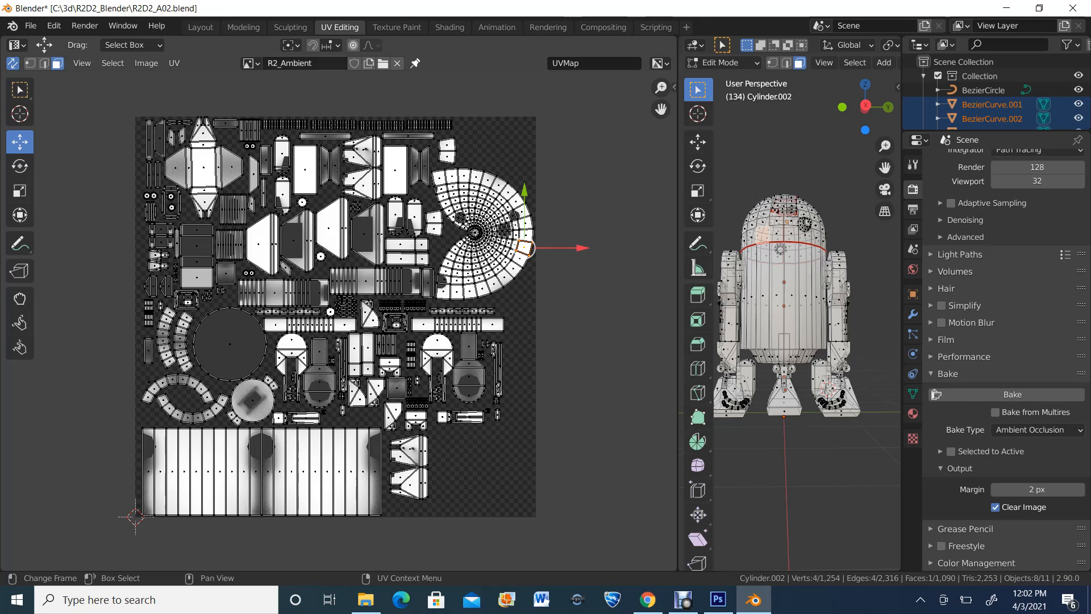
# Connect the R2_Ambient image texture's Color output to the Principled BSDF's Base Color in the Shading workspace
pyautogui.click(243, 27)
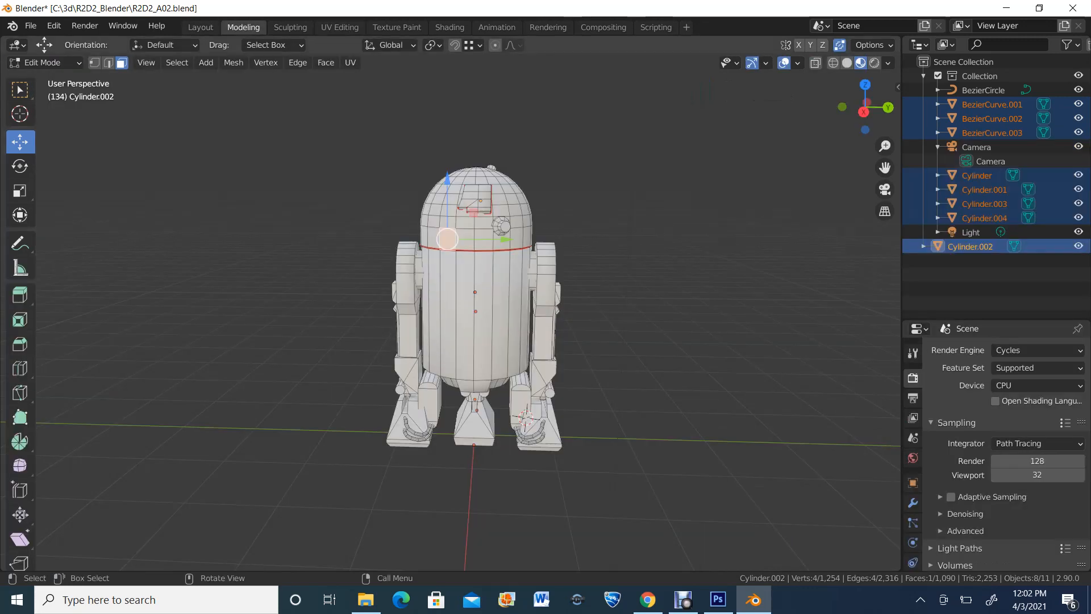
pyautogui.moveTo(468, 311); pyautogui.dragTo(509, 323, button='middle')
pyautogui.scroll(2, 509, 323)
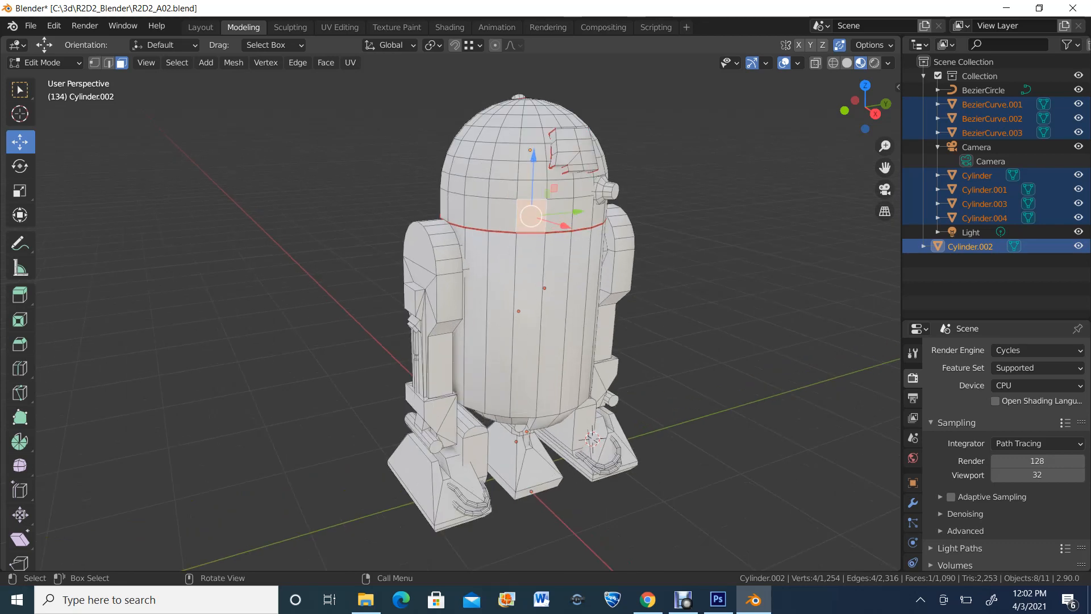
pyautogui.click(450, 27)
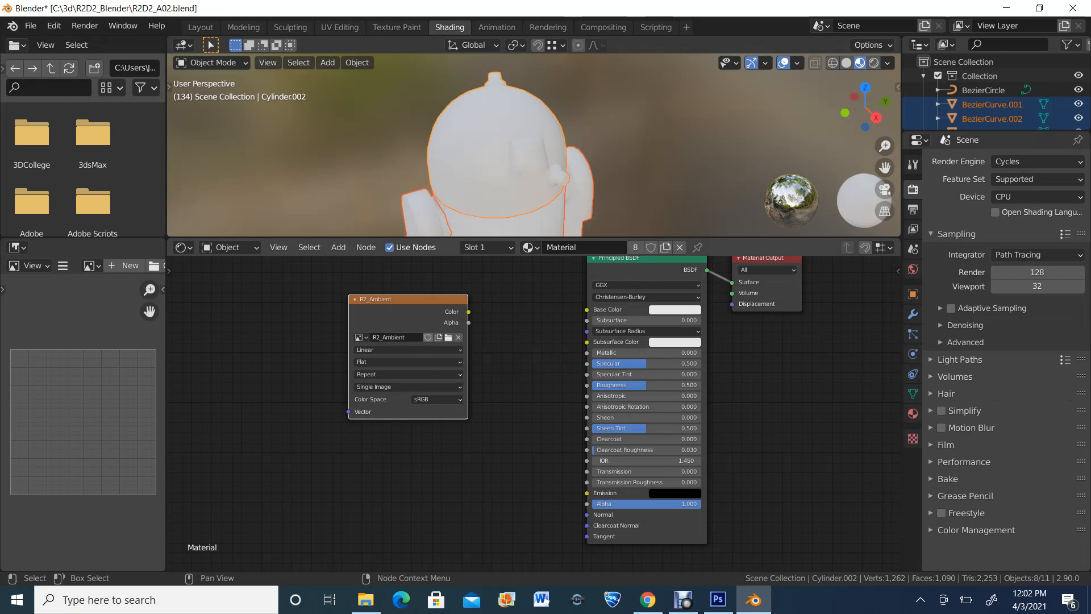
pyautogui.click(398, 337)
pyautogui.press('Return')
pyautogui.moveTo(469, 311); pyautogui.dragTo(587, 309)
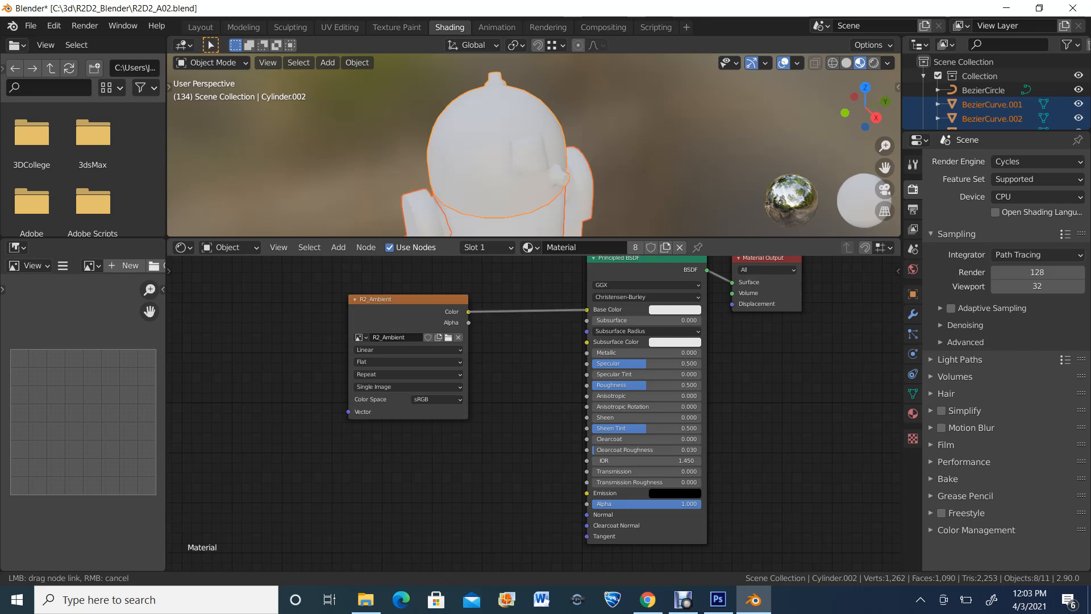
# Switch to Object Mode in the Modeling workspace and examine the baked shading on the dome, body and legs
pyautogui.scroll(-4, 534, 145)
pyautogui.moveTo(534, 145); pyautogui.dragTo(477, 128, button='middle')
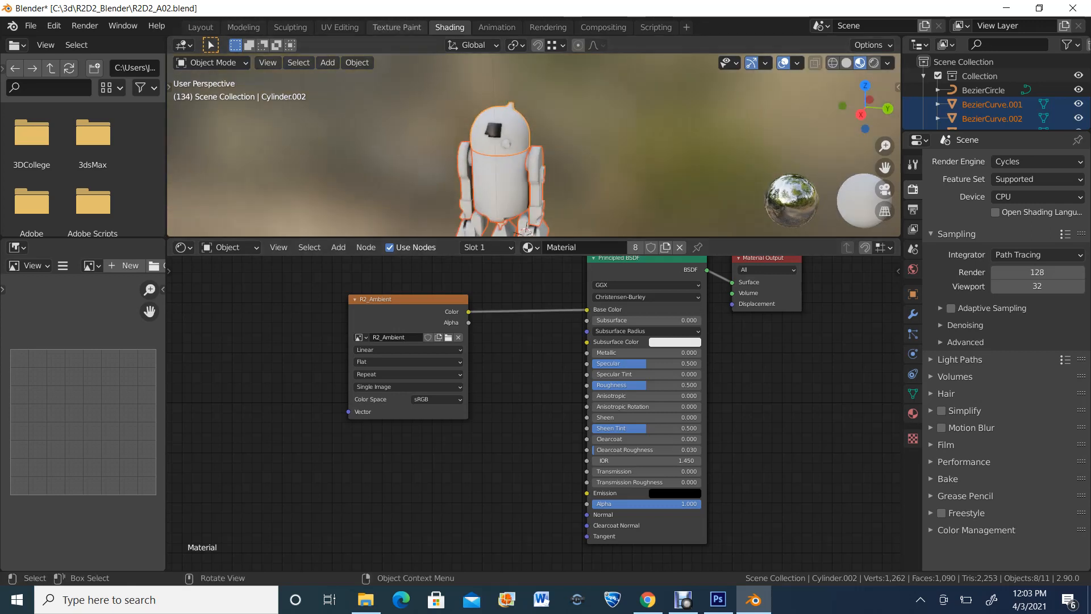
pyautogui.click(243, 27)
pyautogui.moveTo(529, 267); pyautogui.dragTo(450, 268, button='middle')
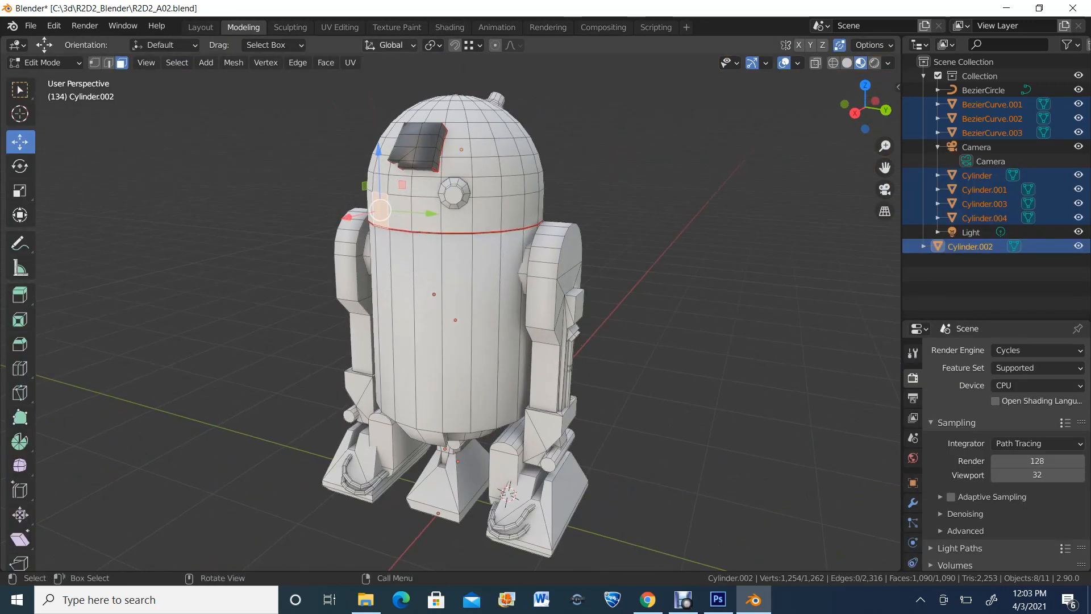
pyautogui.click(44, 62)
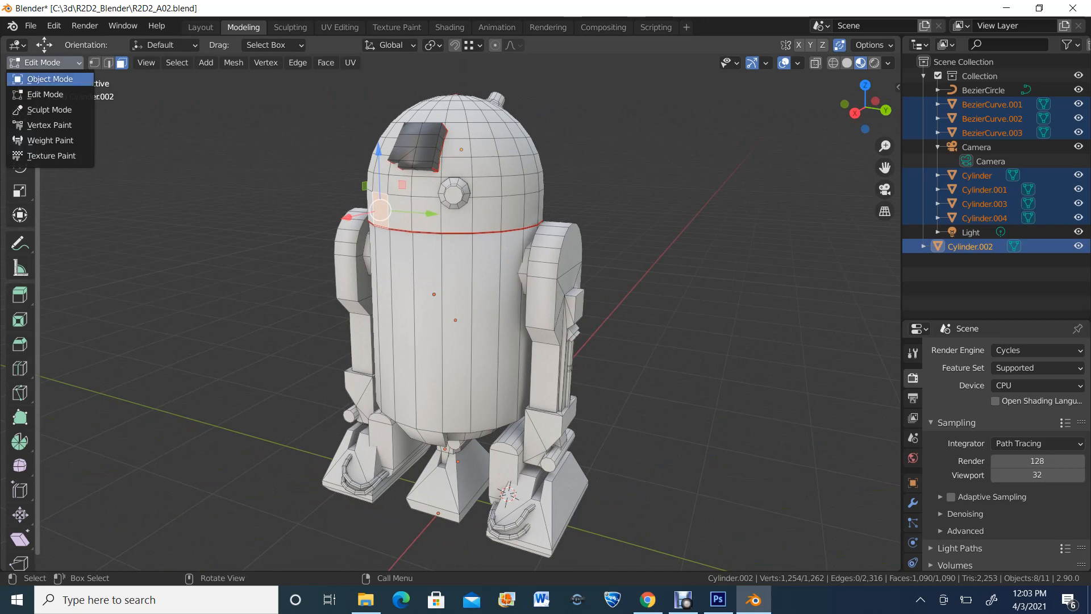
pyautogui.click(50, 79)
pyautogui.moveTo(420, 270); pyautogui.dragTo(463, 287, button='middle')
pyautogui.scroll(5, 256, 230)
pyautogui.scroll(-4, 276, 169)
pyautogui.scroll(-1, 453, 266)
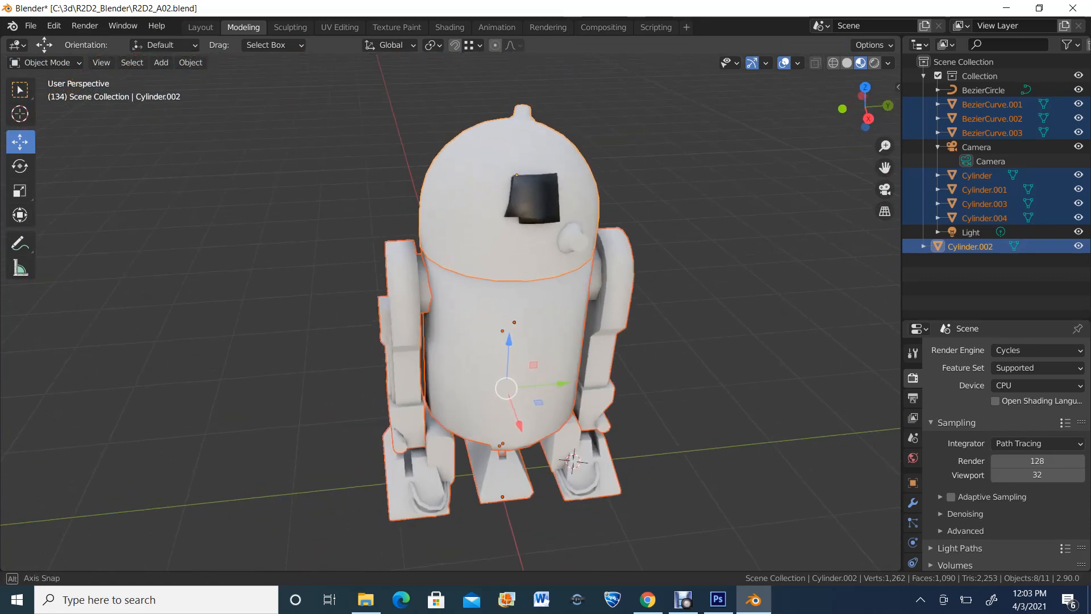
pyautogui.scroll(1, 463, 287)
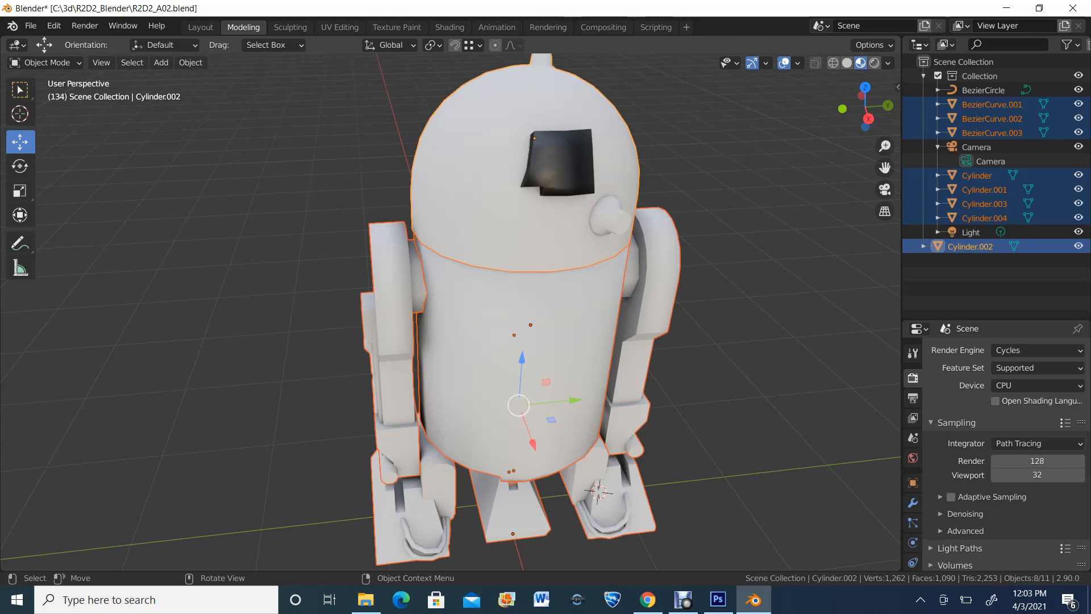
pyautogui.scroll(-3, 449, 313)
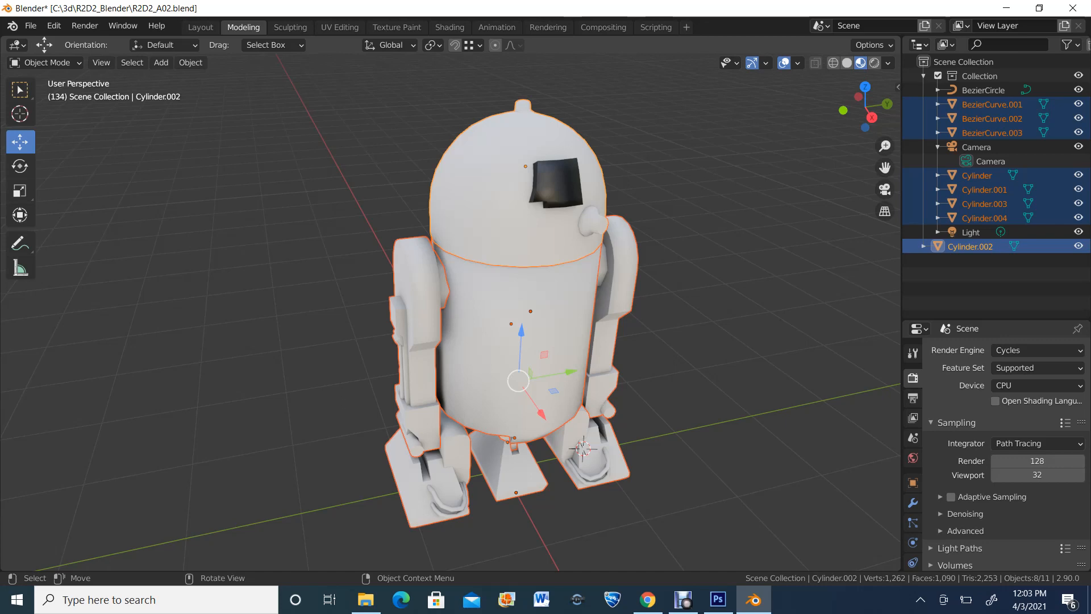
# Deselect all parts, select only the R2D2 dome and enter Edit Mode on it
pyautogui.hotkey('alt', 'a')
pyautogui.click(491, 204)
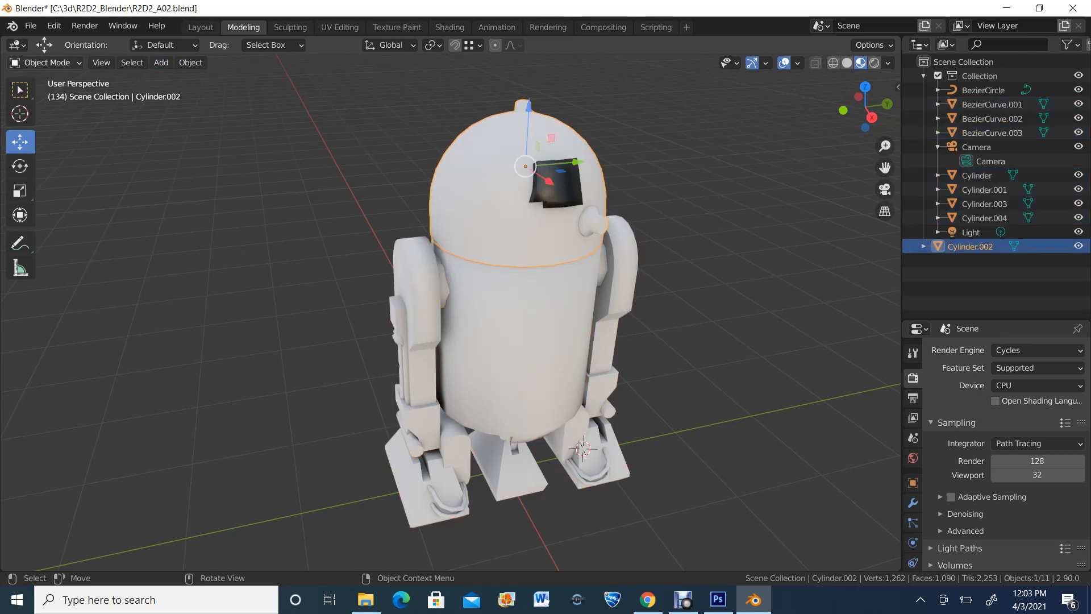
pyautogui.click(46, 63)
pyautogui.click(40, 94)
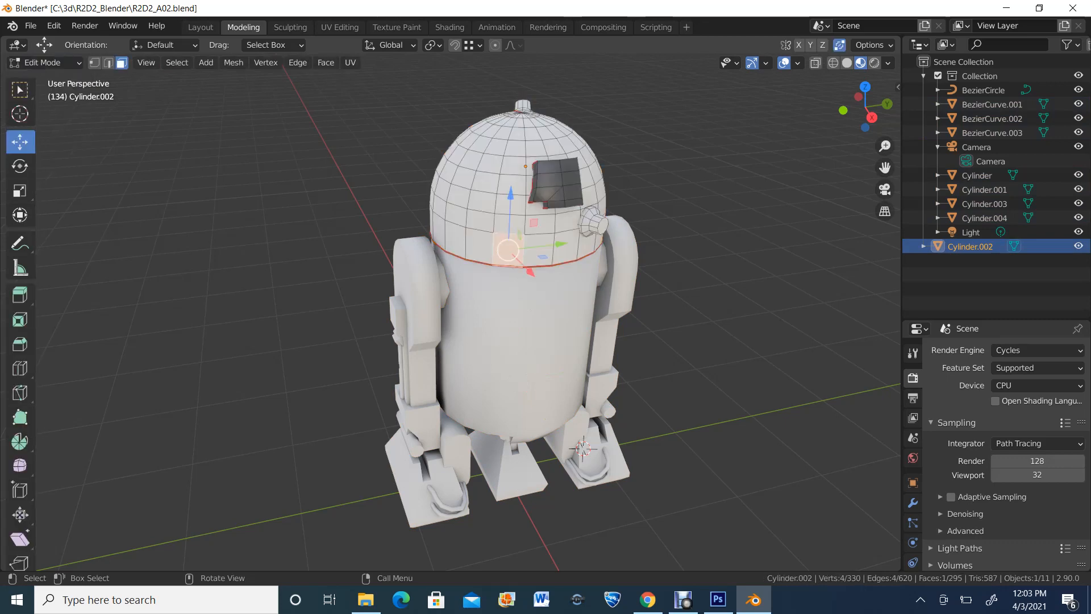
# Try flipping the normals of the linked dome panel faces together with the extra dome face, and undo the flip
pyautogui.hotkey('ctrl', 'l')
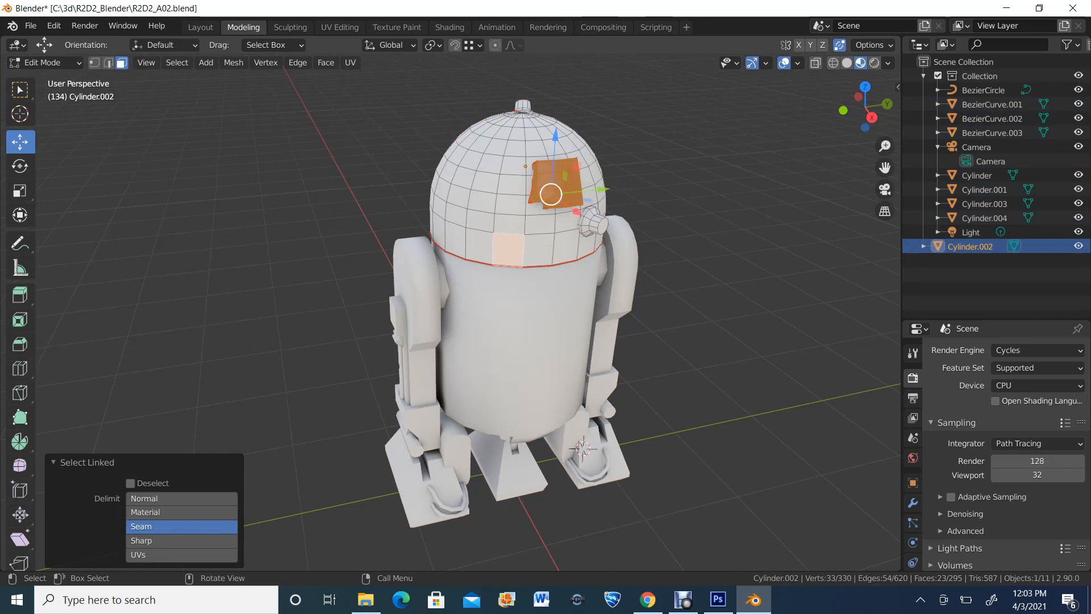
pyautogui.rightClick(540, 171)
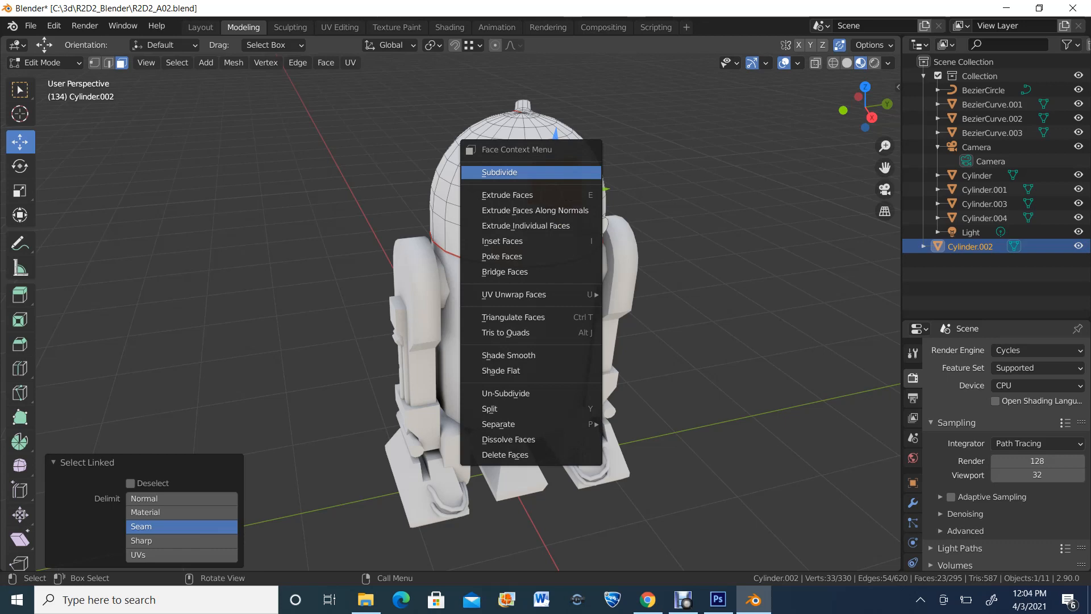
pyautogui.press('Escape')
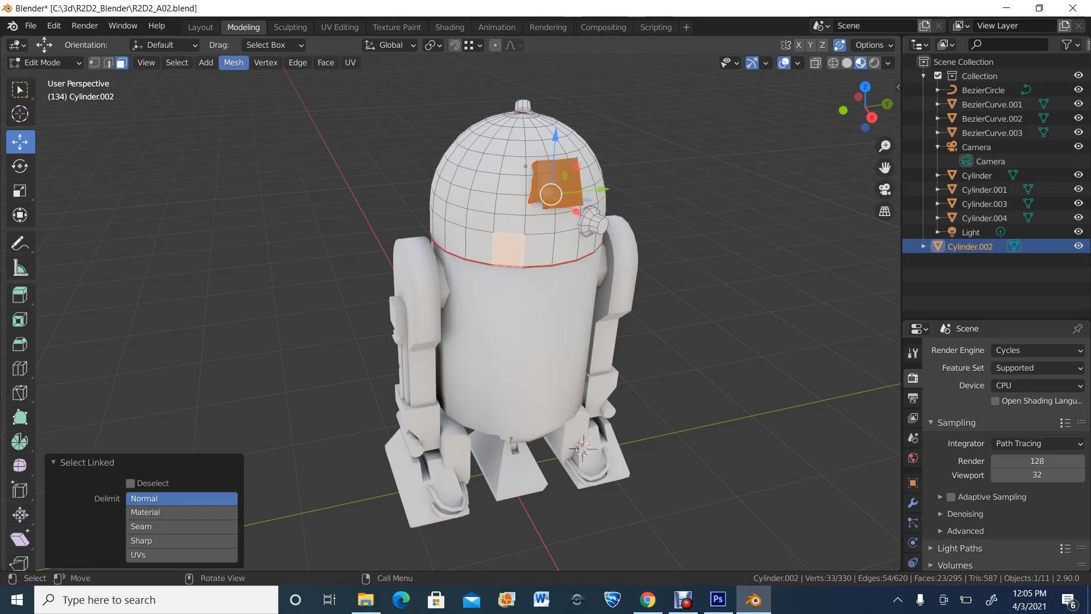
pyautogui.click(233, 63)
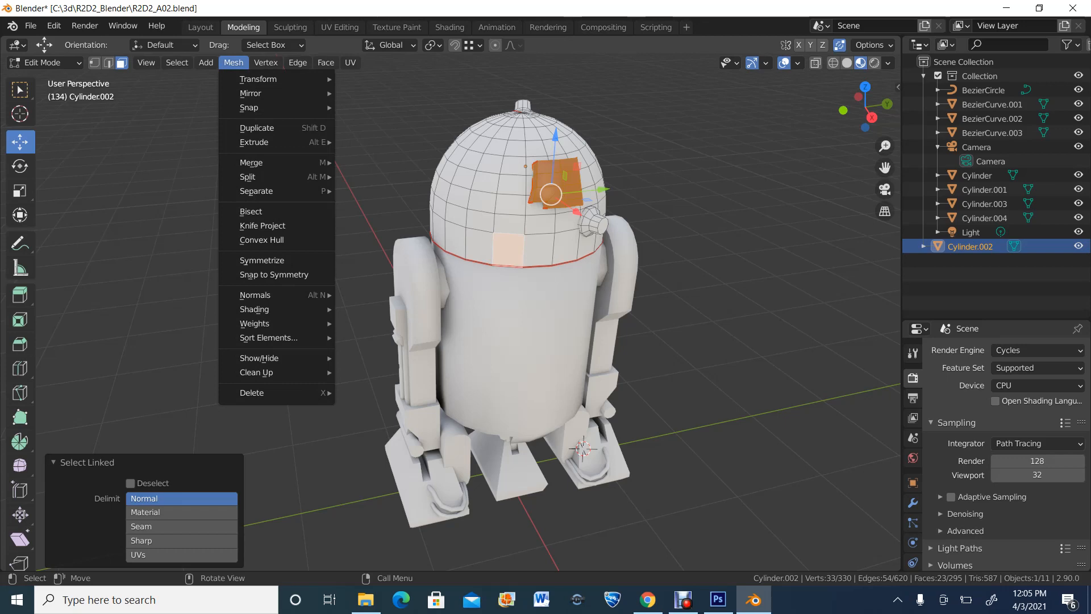
pyautogui.moveTo(255, 295)
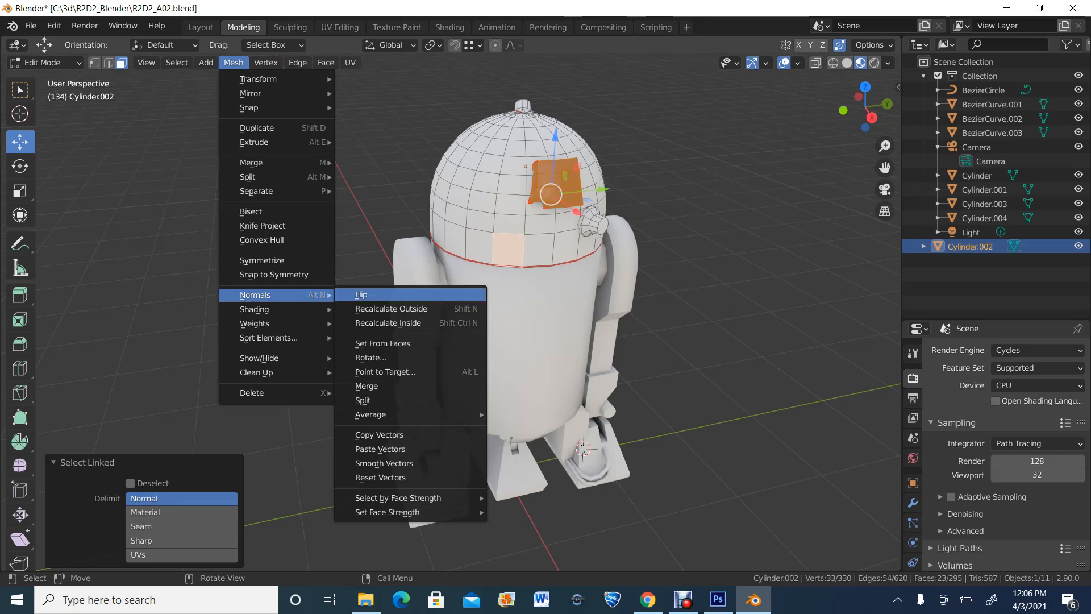
pyautogui.click(364, 295)
pyautogui.moveTo(364, 295)
pyautogui.mouseDown(button='middle')
pyautogui.moveTo(338, 263)
pyautogui.moveTo(352, 301)
pyautogui.mouseUp(button='middle')
pyautogui.hotkey('ctrl', 'z')
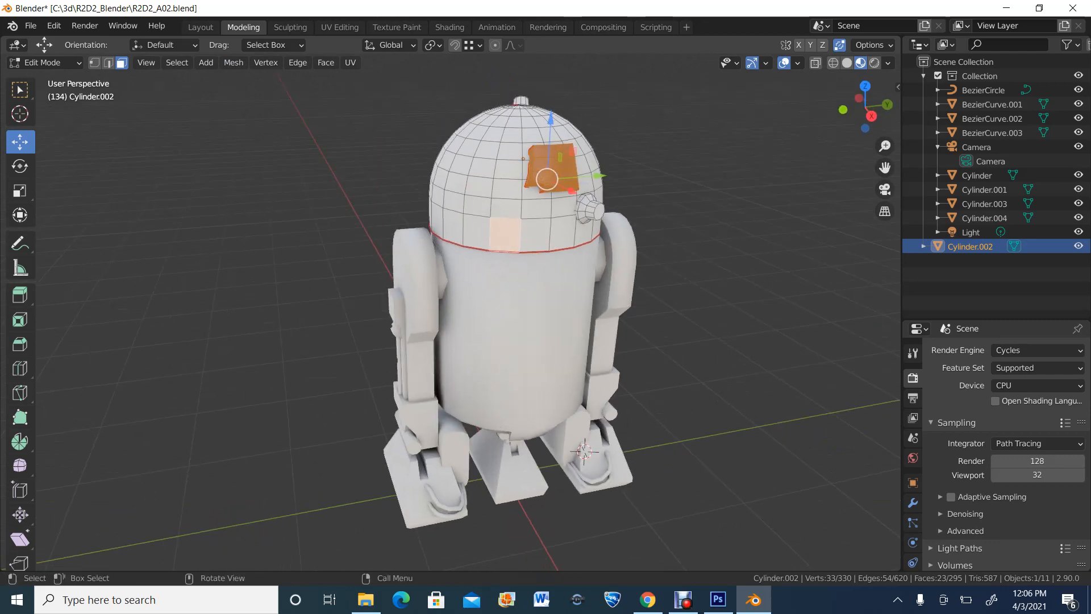
# Select only the dark dome panel's linked faces, flip their normals and return to Object Mode
pyautogui.hotkey('alt', 'a')
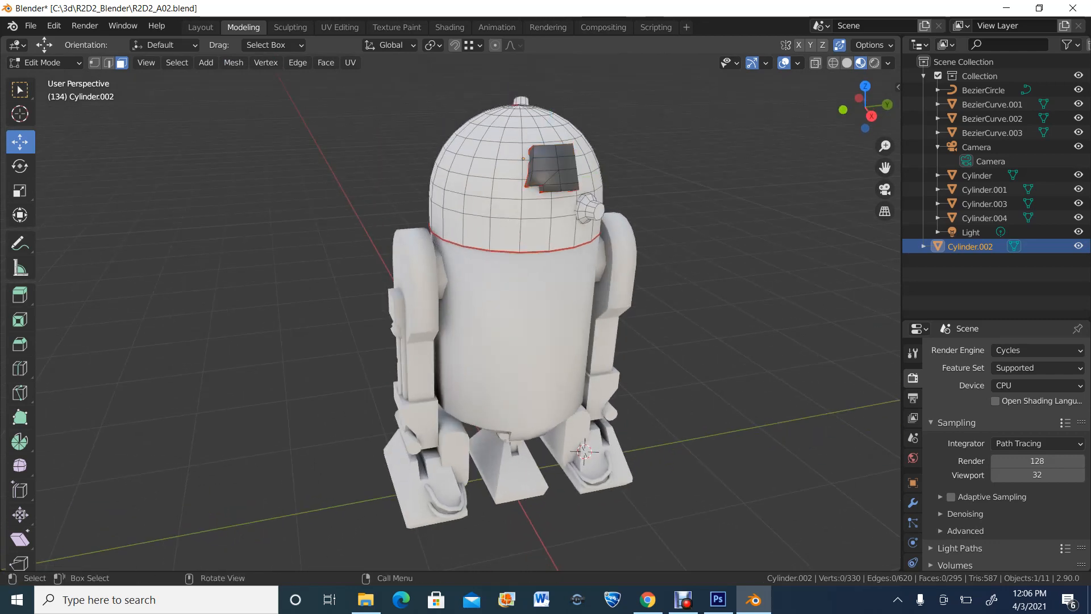
pyautogui.press('l')
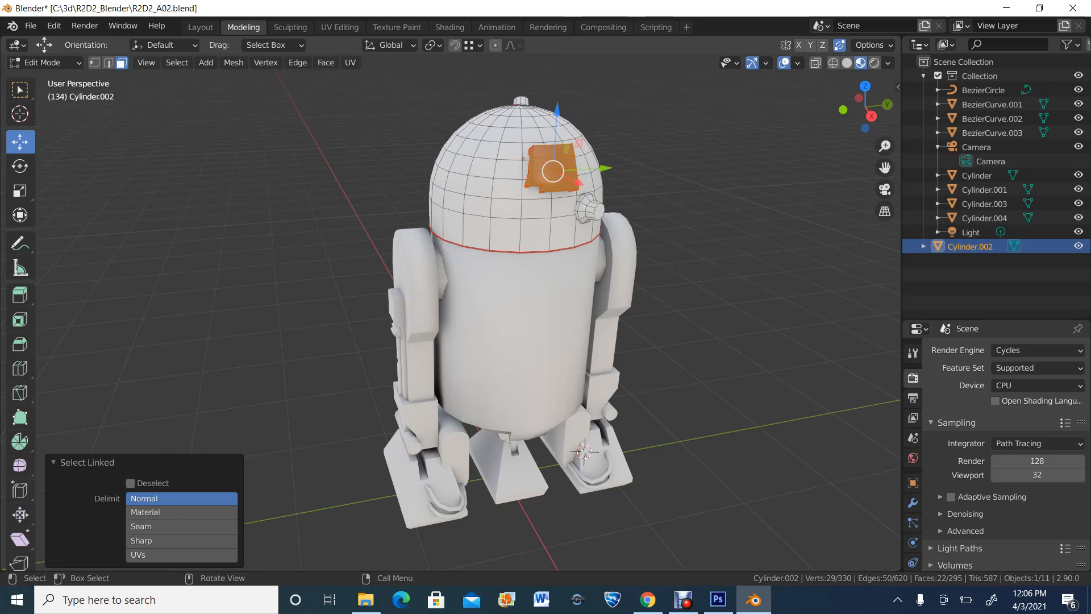
pyautogui.click(233, 63)
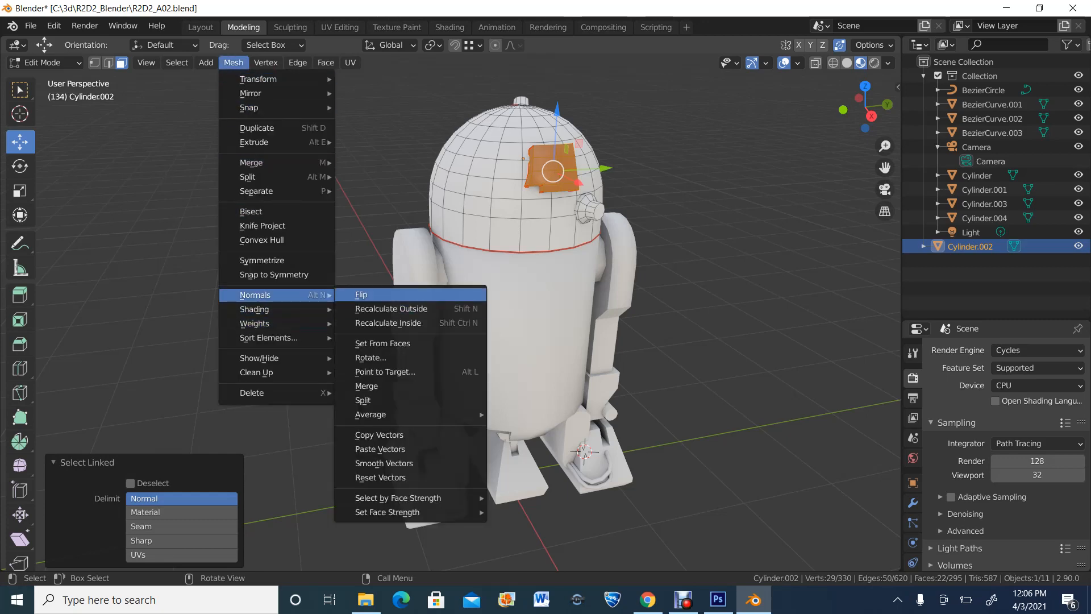
pyautogui.click(361, 294)
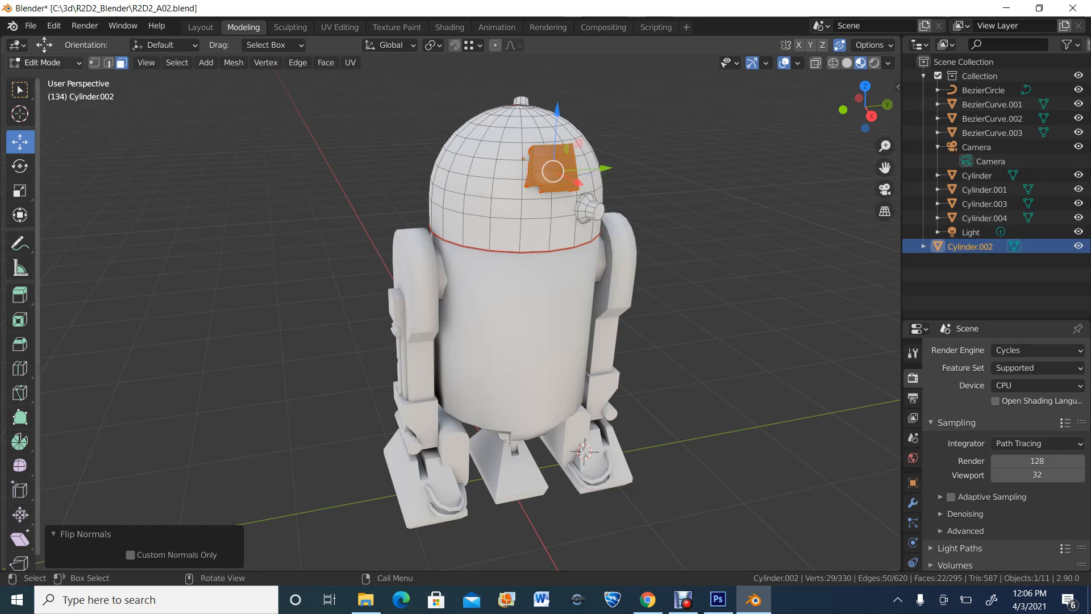
pyautogui.click(44, 63)
pyautogui.click(50, 79)
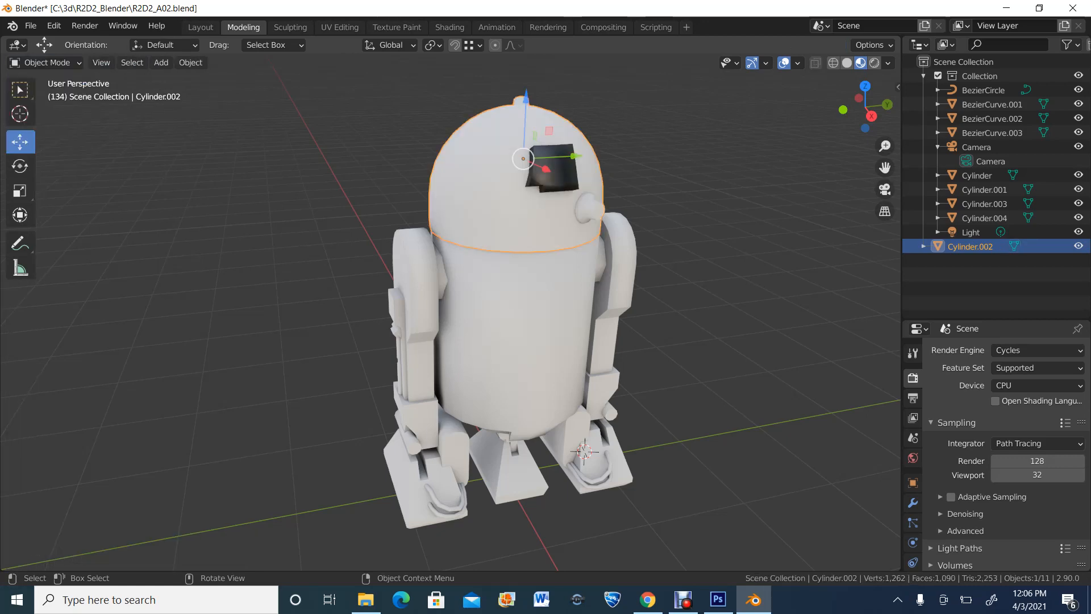
# Bring all objects into Edit Mode with no faces selected and switch to the UV Editing workspace
pyautogui.press('a')
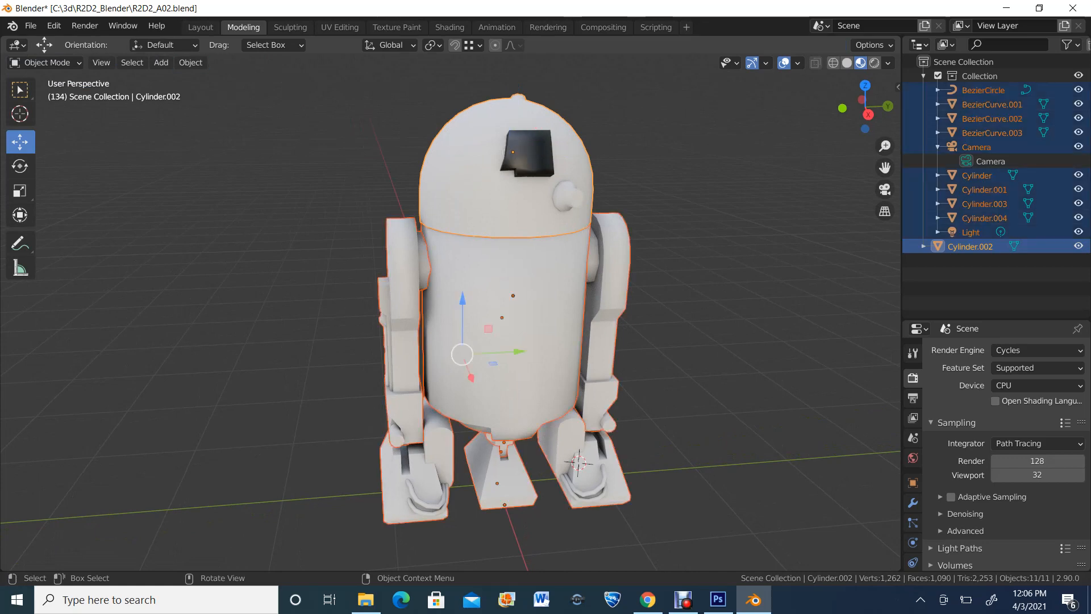
pyautogui.click(45, 63)
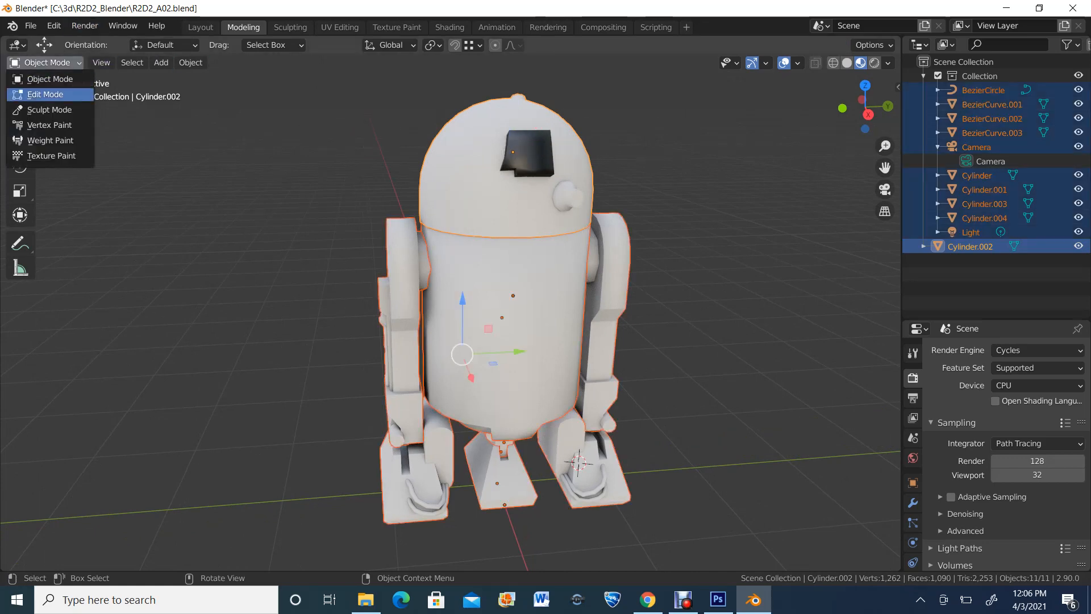
pyautogui.click(40, 94)
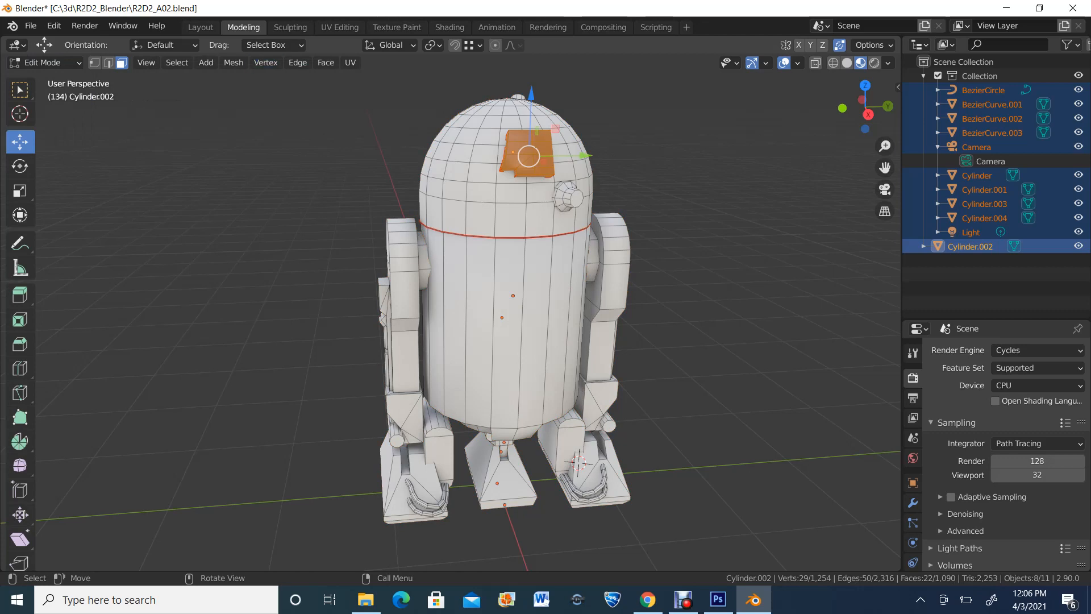
pyautogui.hotkey('alt', 'a')
pyautogui.click(340, 27)
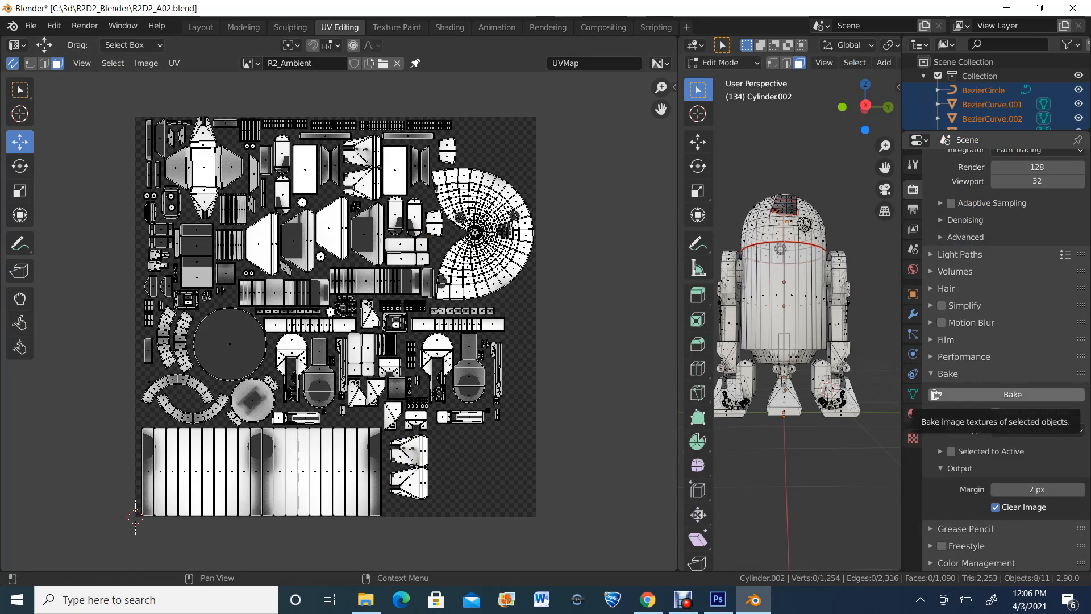
# Try to bake the ambient occlusion from Edit Mode, and return to Object Mode with nothing selected
pyautogui.click(978, 394)
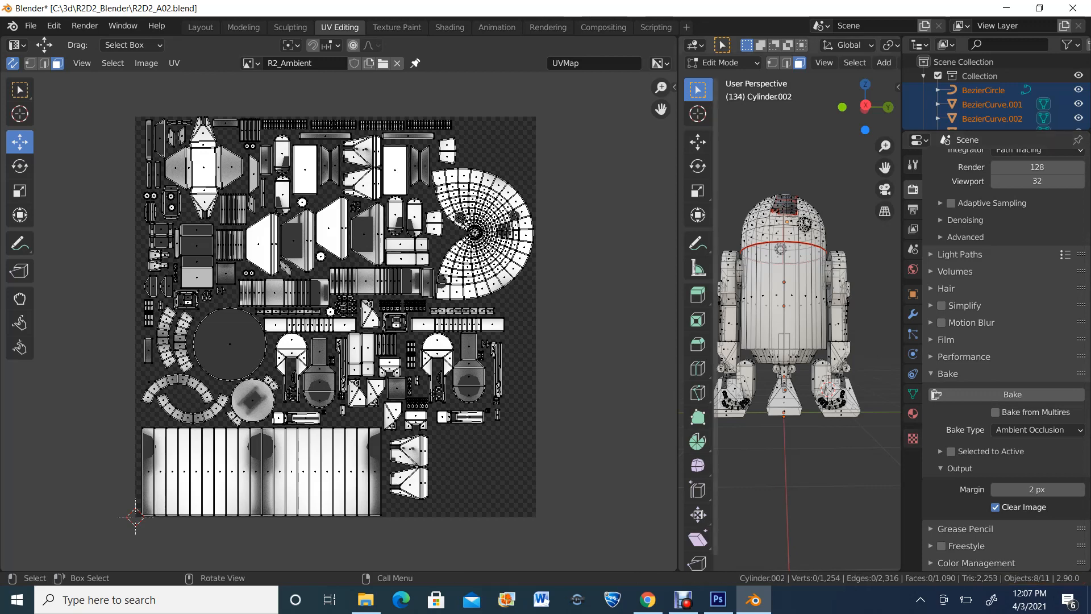
pyautogui.scroll(-3, 790, 324)
pyautogui.moveTo(790, 324); pyautogui.dragTo(808, 348, button='middle')
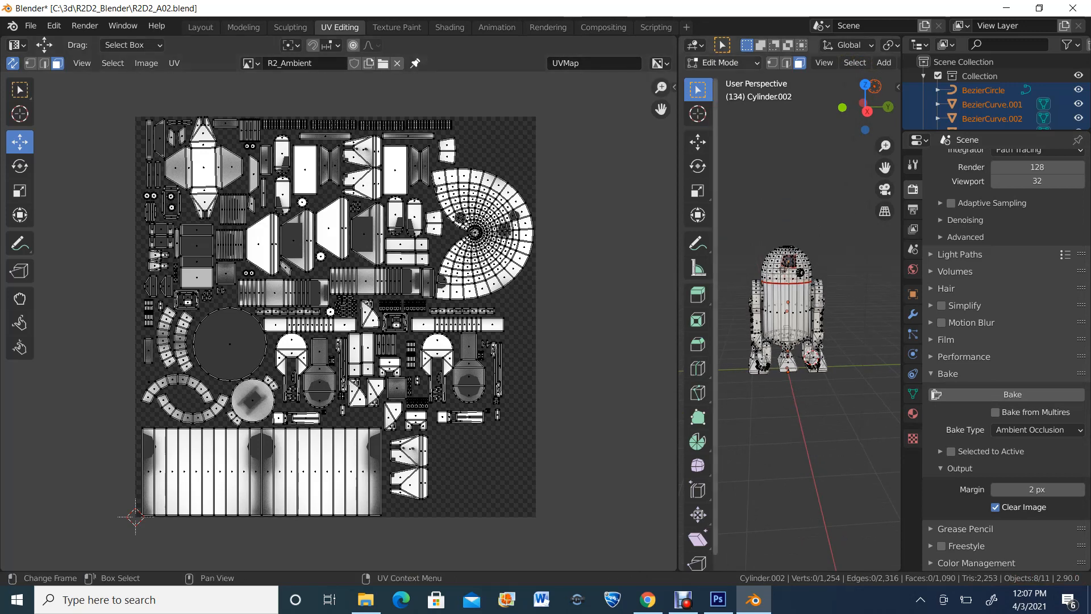
pyautogui.click(721, 62)
pyautogui.click(728, 79)
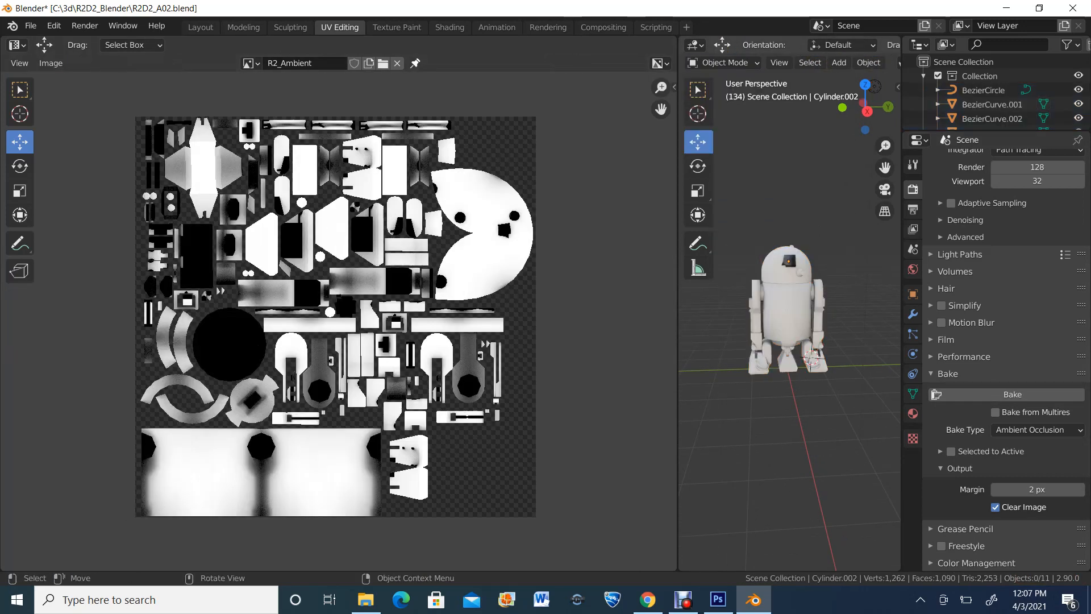
# Select the R2D2 mesh parts together: dome, body, both legs, the side feet, and the middle foot with its connector
pyautogui.click(787, 270)
pyautogui.scroll(2, 786, 271)
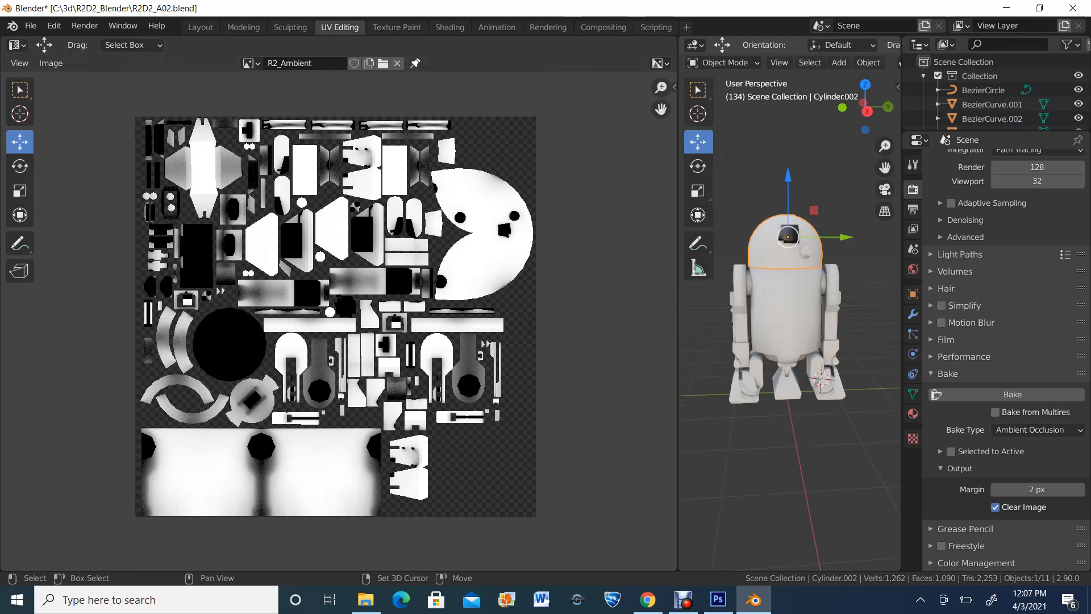
pyautogui.keyDown('shift'); pyautogui.click(741, 317); pyautogui.keyUp('shift')
pyautogui.keyDown('shift'); pyautogui.click(787, 320); pyautogui.keyUp('shift')
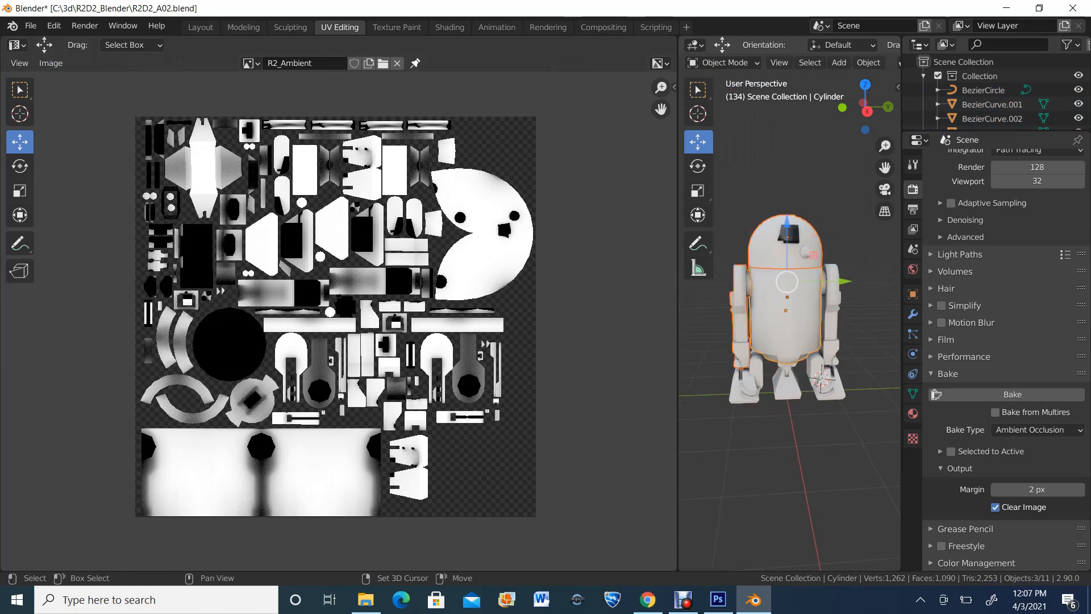
pyautogui.keyDown('shift'); pyautogui.click(832, 316); pyautogui.keyUp('shift')
pyautogui.keyDown('shift'); pyautogui.click(748, 384); pyautogui.keyUp('shift')
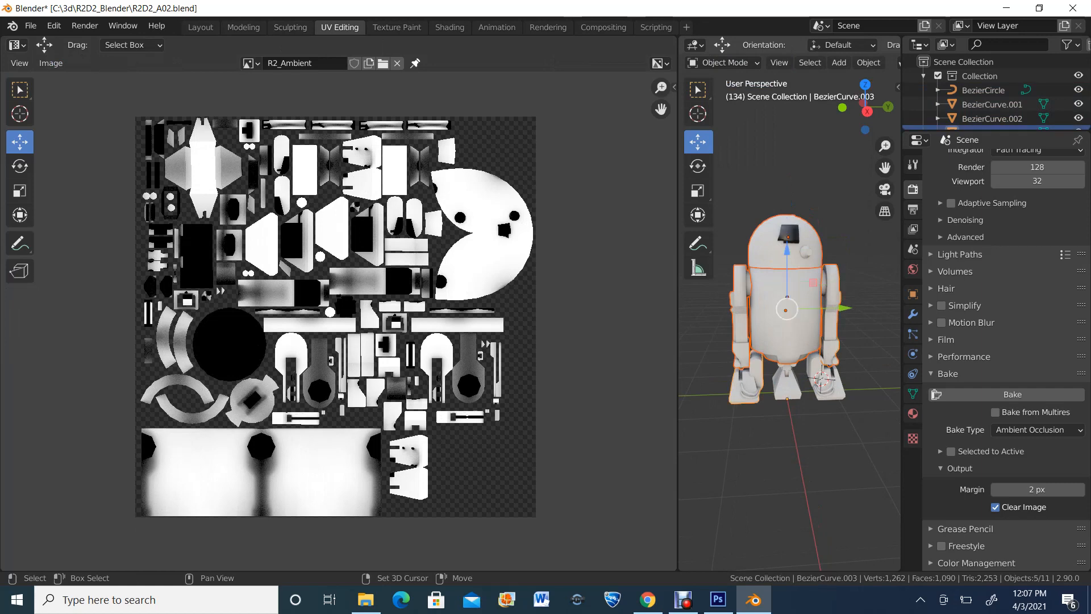
pyautogui.keyDown('shift'); pyautogui.click(787, 387); pyautogui.keyUp('shift')
pyautogui.scroll(2, 789, 363)
pyautogui.moveTo(796, 353); pyautogui.dragTo(762, 318, button='middle')
pyautogui.scroll(1, 761, 318)
pyautogui.keyDown('shift'); pyautogui.click(785, 392); pyautogui.keyUp('shift')
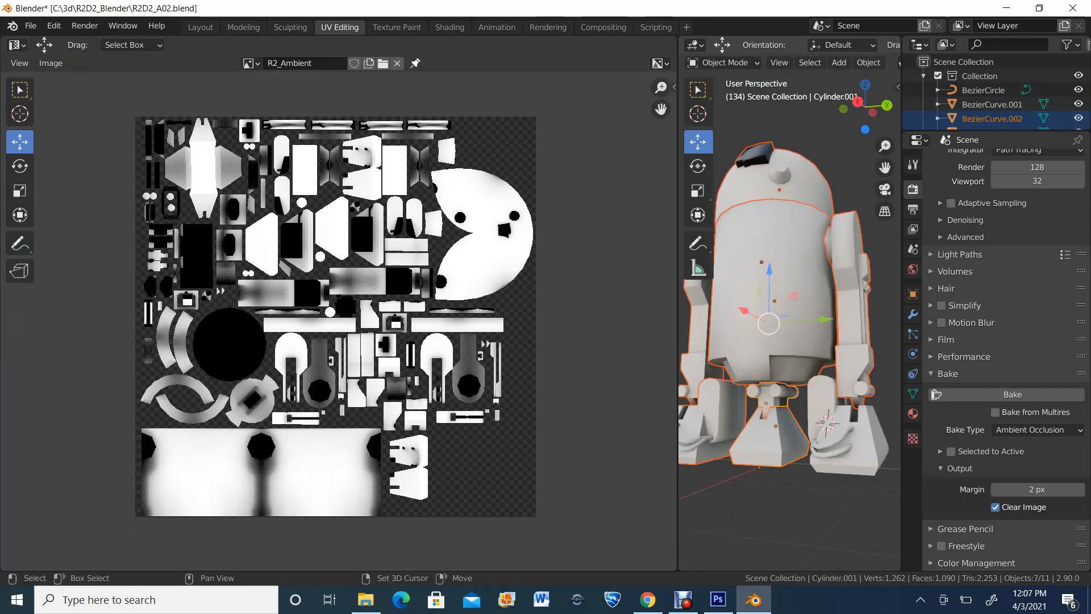
pyautogui.keyDown('shift'); pyautogui.click(830, 418); pyautogui.keyUp('shift')
pyautogui.moveTo(819, 392); pyautogui.dragTo(879, 438, button='middle')
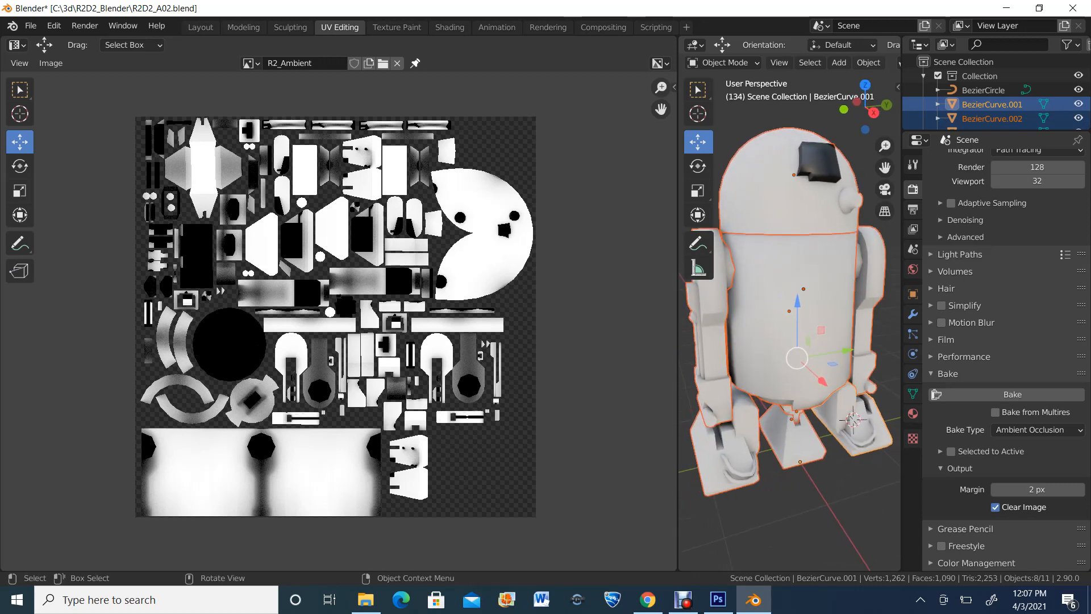
pyautogui.scroll(-2, 852, 421)
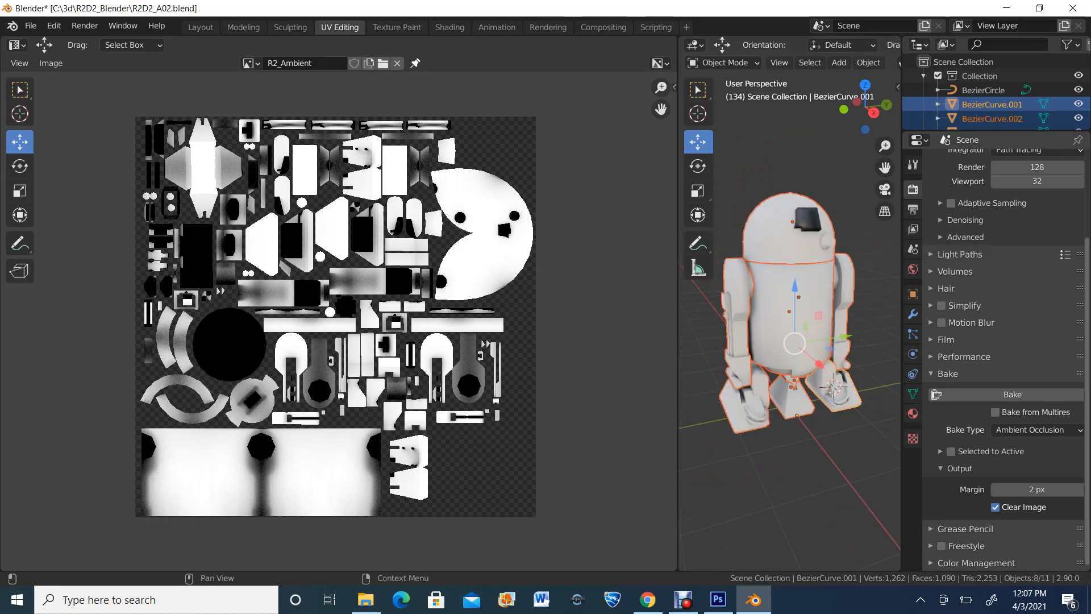
# Bake the ambient occlusion of the selected parts into R2_Ambient and inspect the dome panel in a widened 3D viewport
pyautogui.click(996, 394)
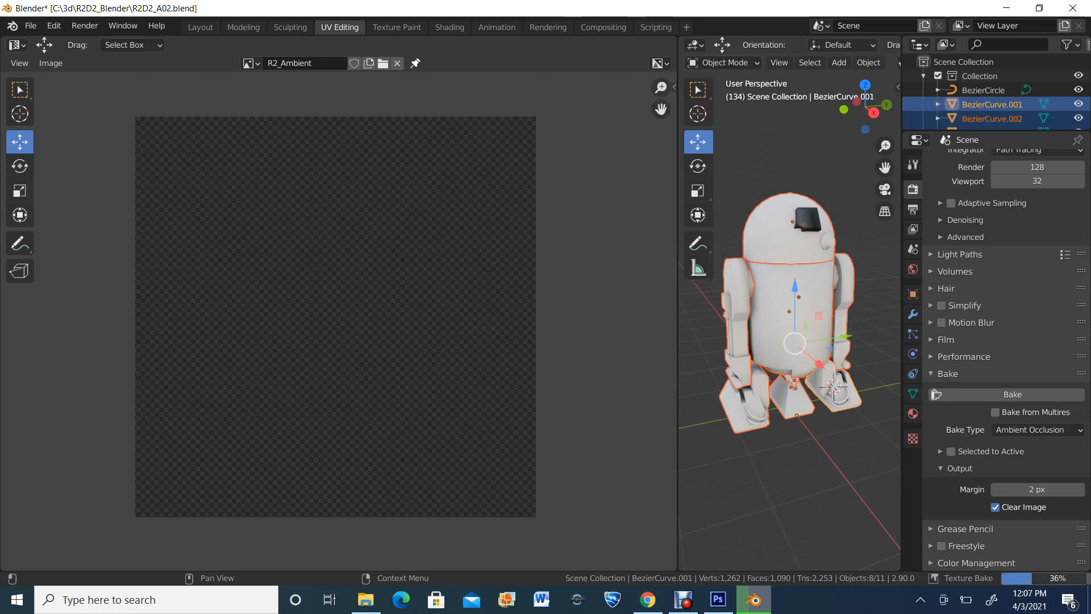
pyautogui.moveTo(1035, 578)
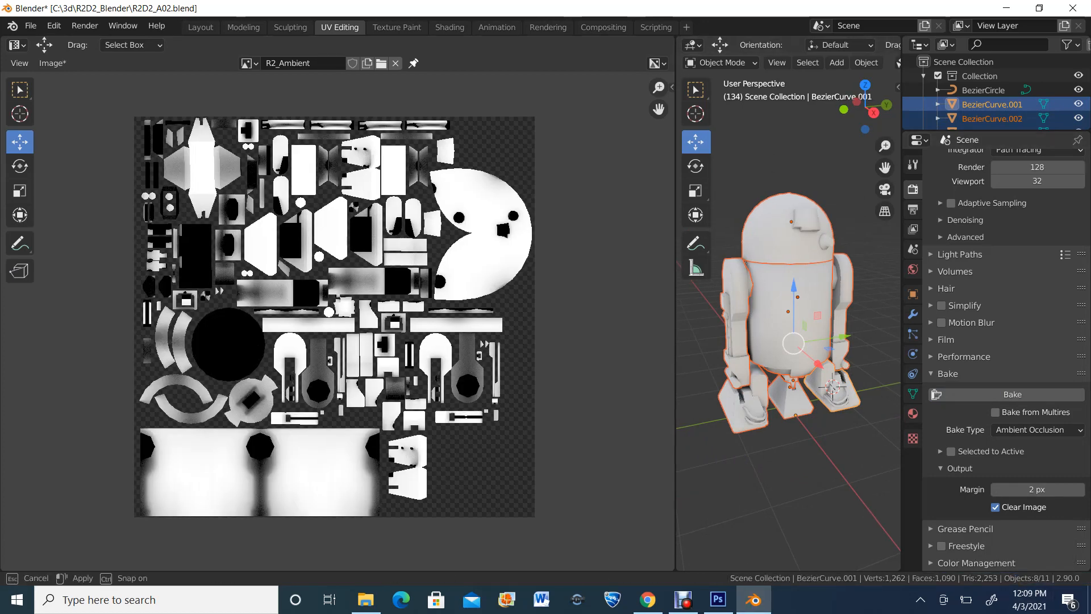
pyautogui.moveTo(678, 227); pyautogui.dragTo(445, 228)
pyautogui.scroll(2, 513, 194)
pyautogui.moveTo(512, 193); pyautogui.dragTo(718, 201, button='middle')
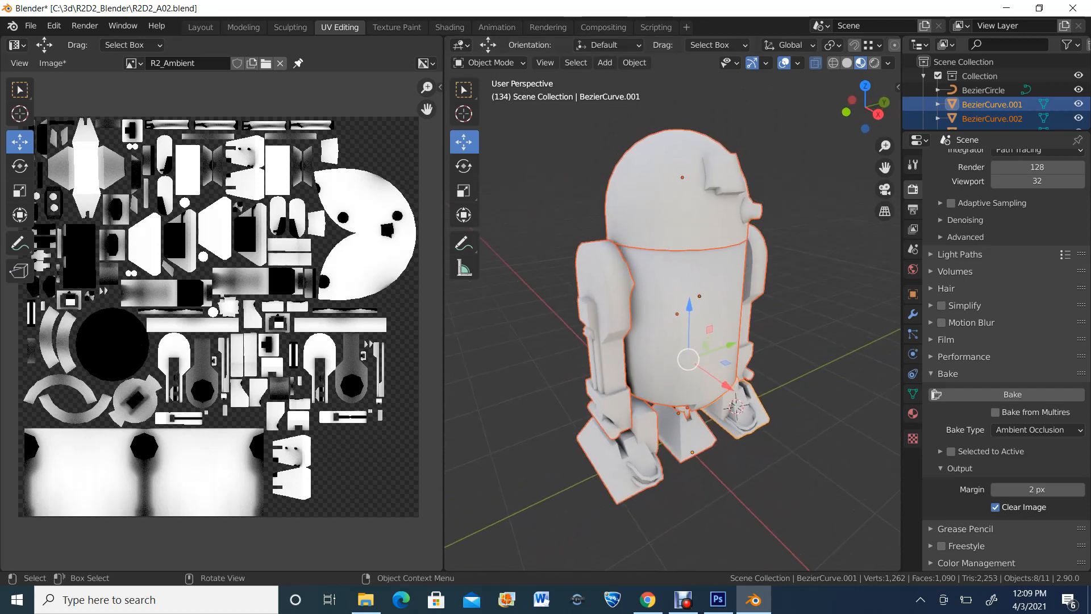
pyautogui.moveTo(444, 273); pyautogui.dragTo(569, 273)
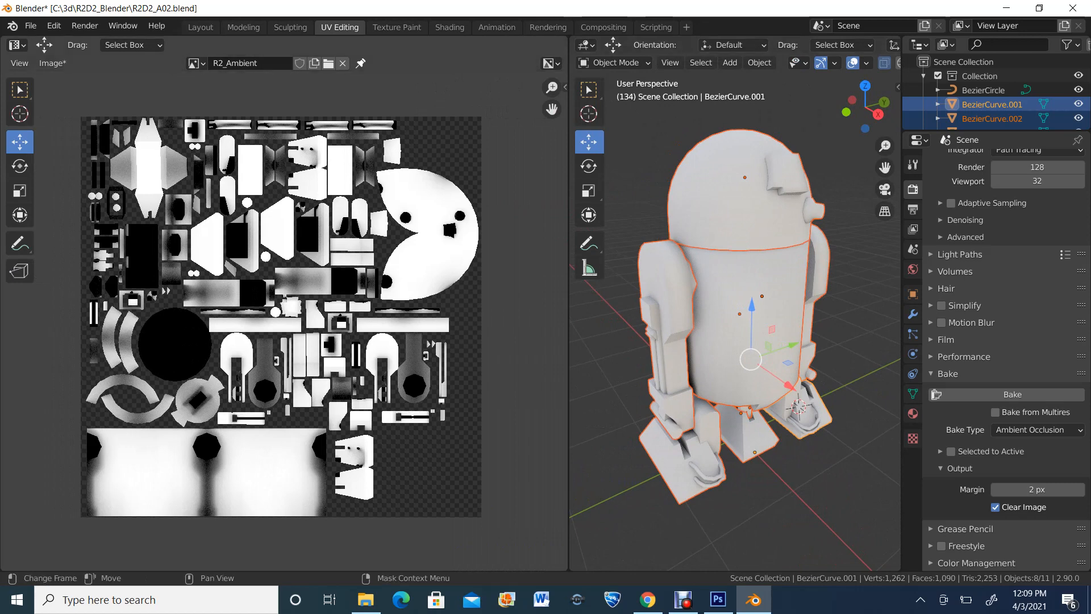
# Put the selected parts in Edit Mode and save the baked image over R2_Ambient.png in the R2D2_Blender folder
pyautogui.click(614, 62)
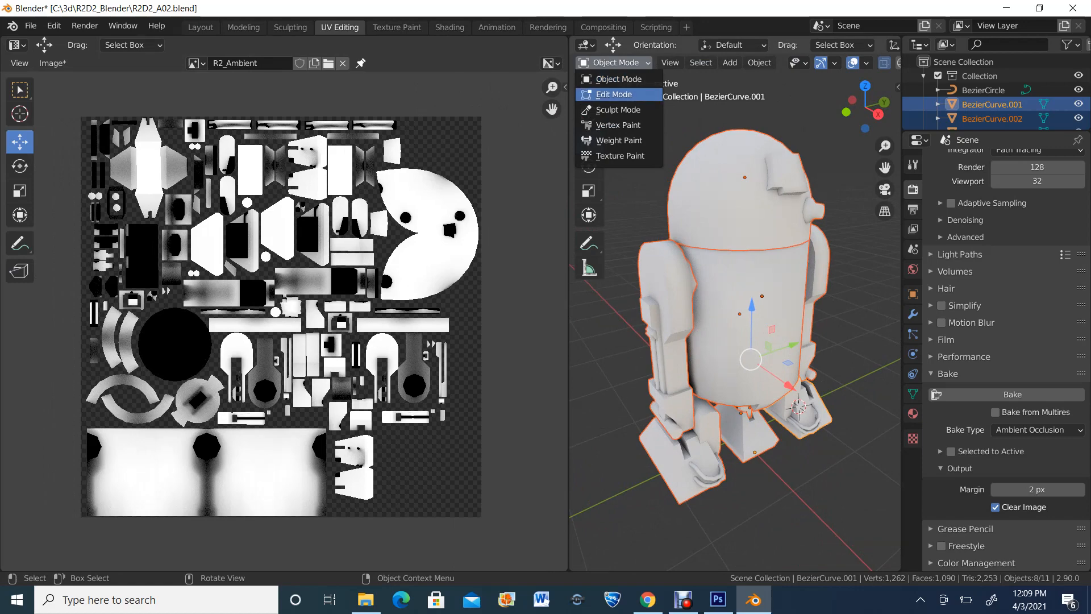
pyautogui.click(614, 94)
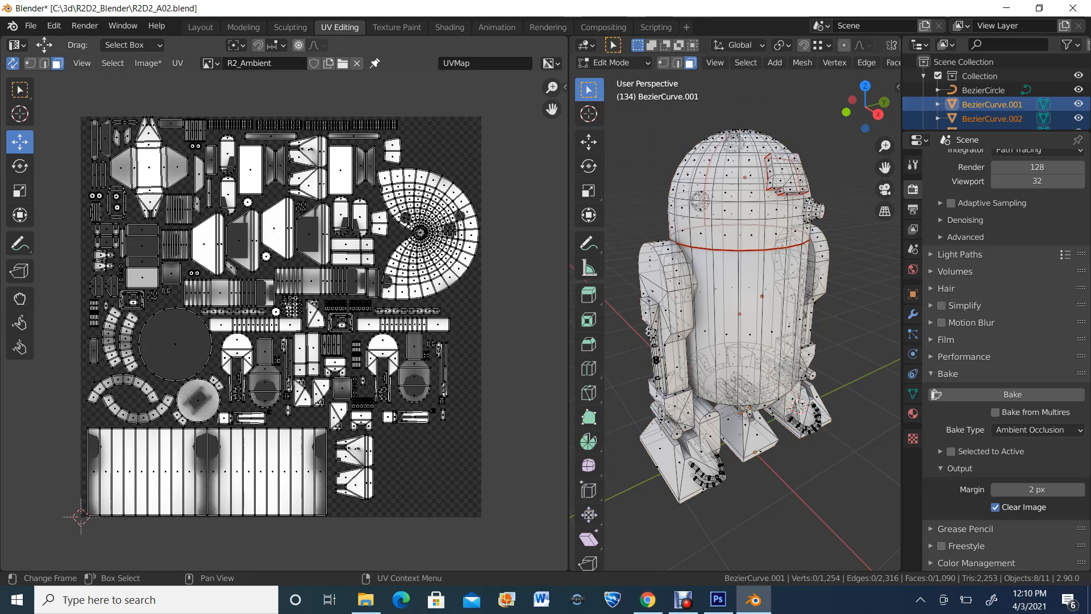
pyautogui.click(147, 63)
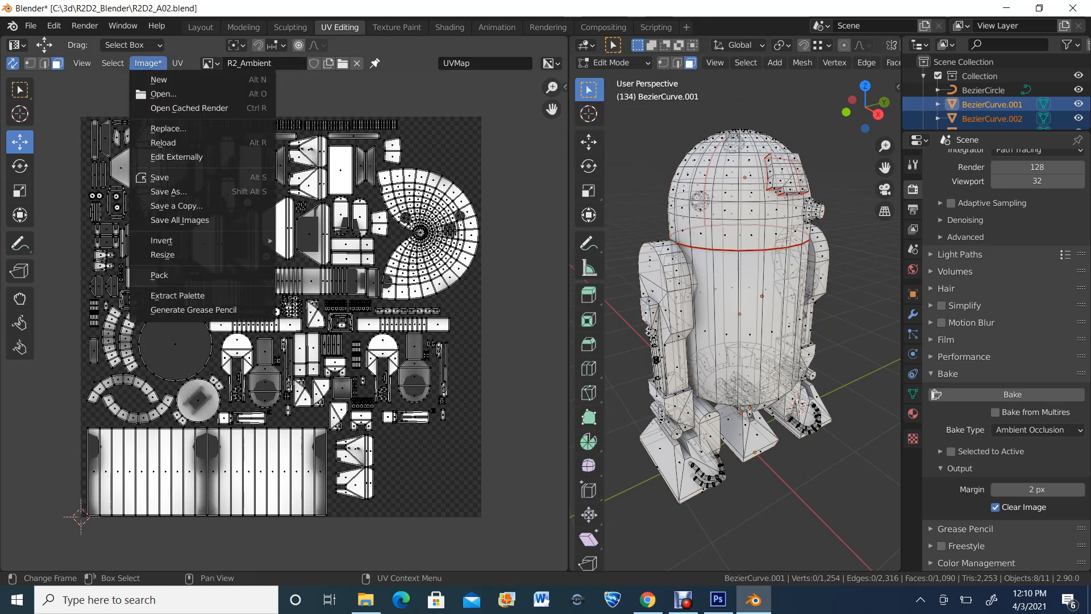
pyautogui.click(168, 191)
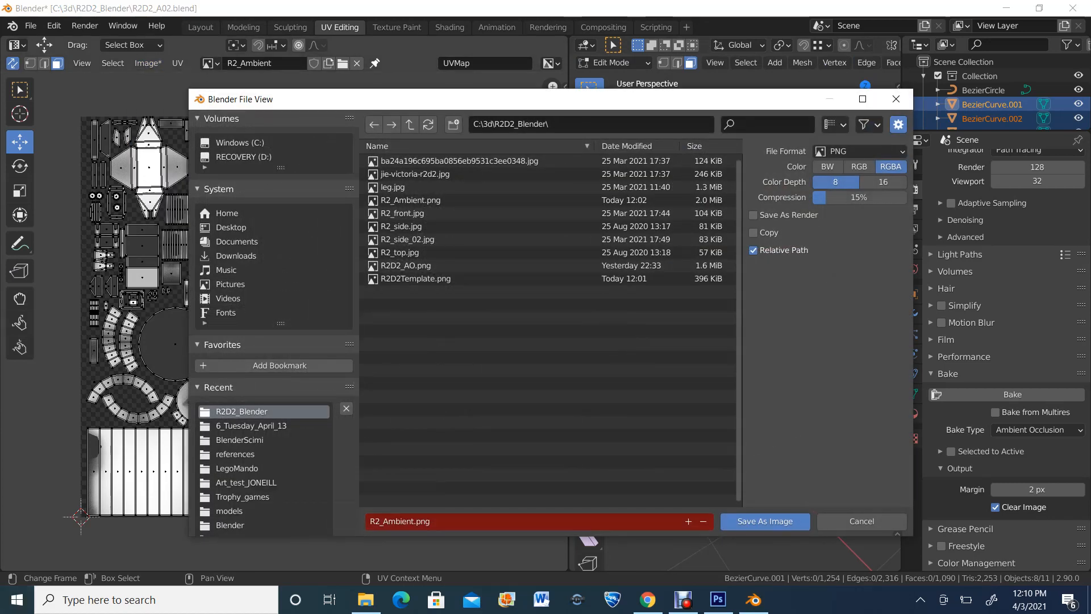
pyautogui.click(765, 521)
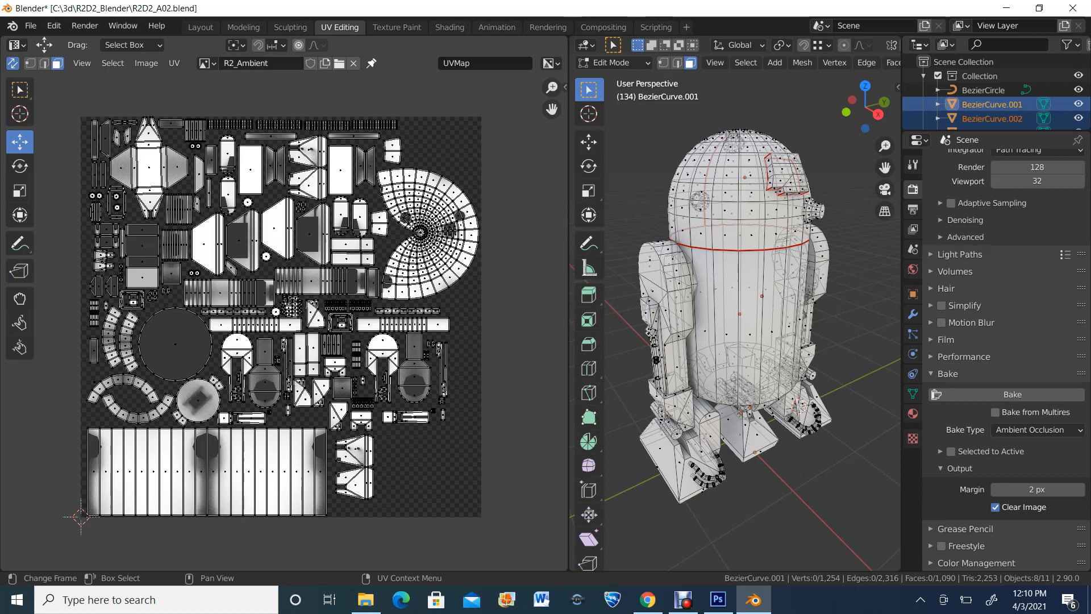
# Export the UV layout with all UVs as a 2048 × 2048 PNG, overwriting R2D2Template.png in the R2D2_Blender folder
pyautogui.click(174, 63)
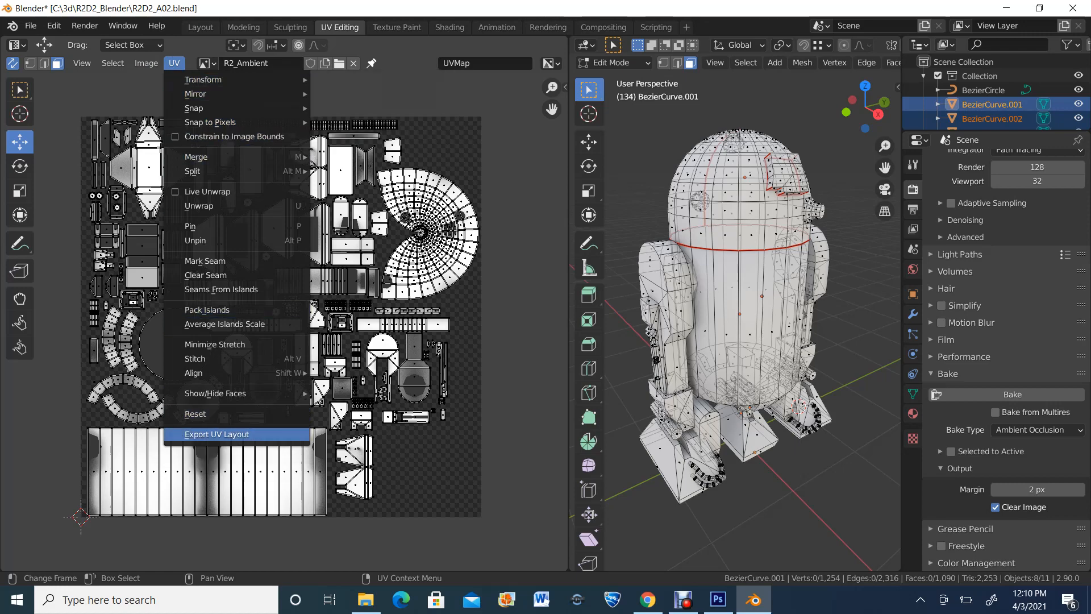
pyautogui.click(216, 434)
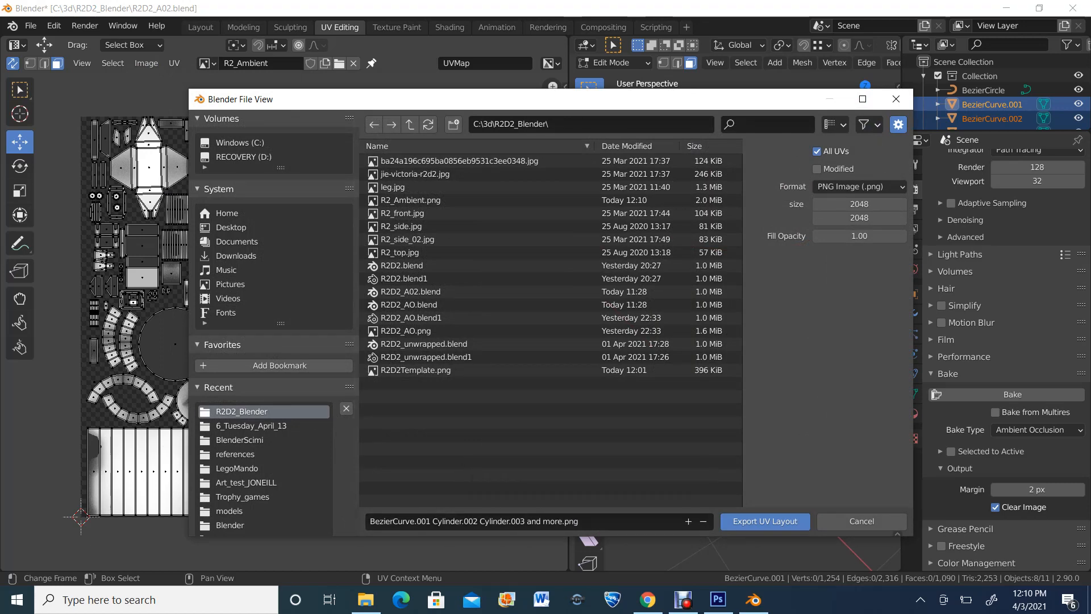
pyautogui.click(416, 370)
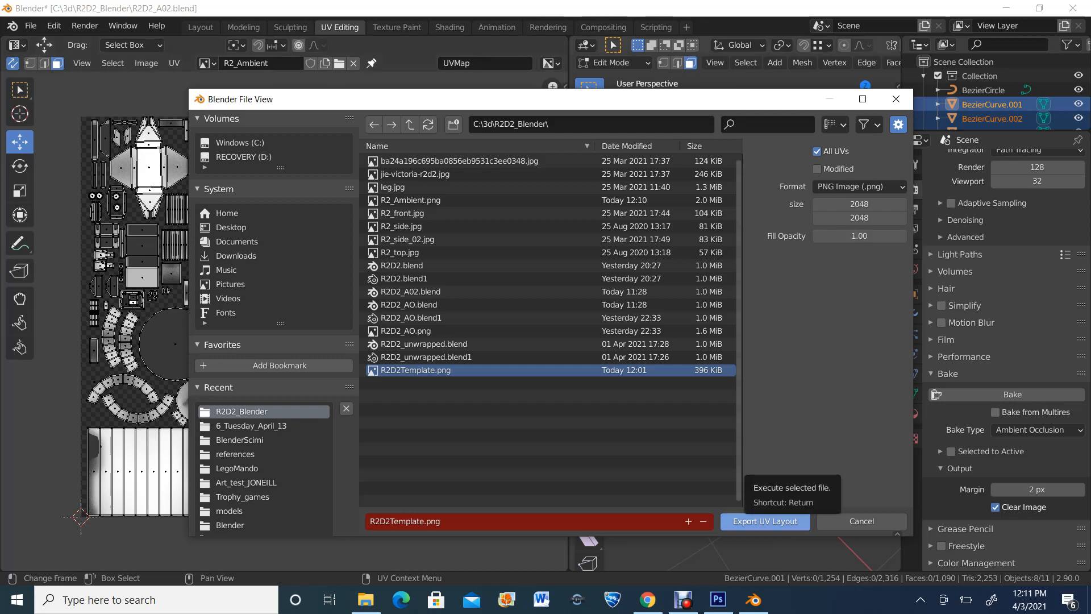
pyautogui.click(765, 521)
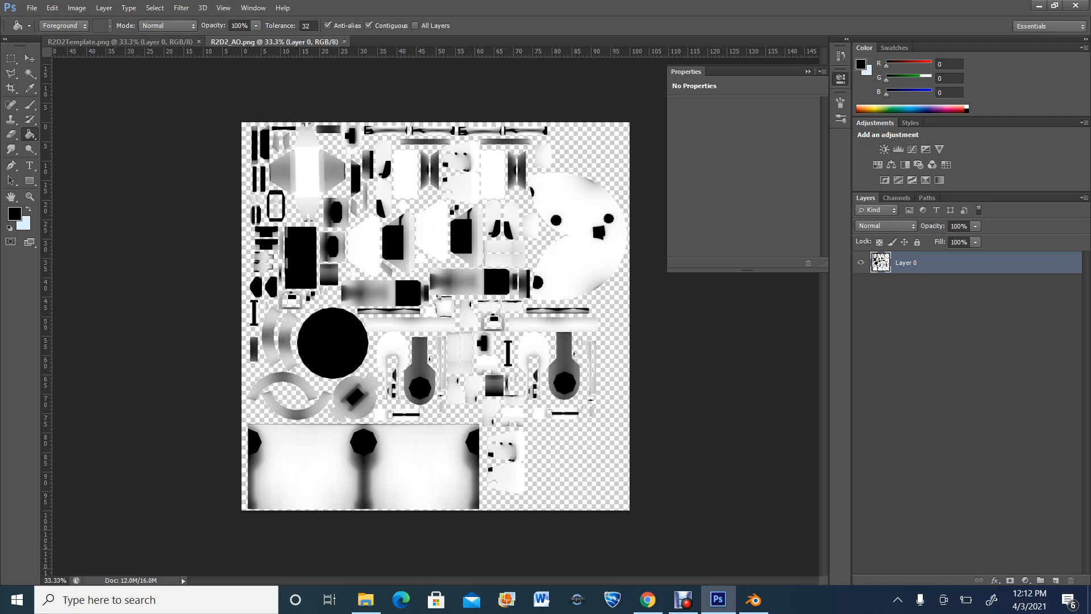
# Switch to Photoshop, look at R2D2Template.png, and add an empty layer beneath the ambient occlusion layer in R2D2_AO.png
pyautogui.hotkey('ctrl', 'Tab')
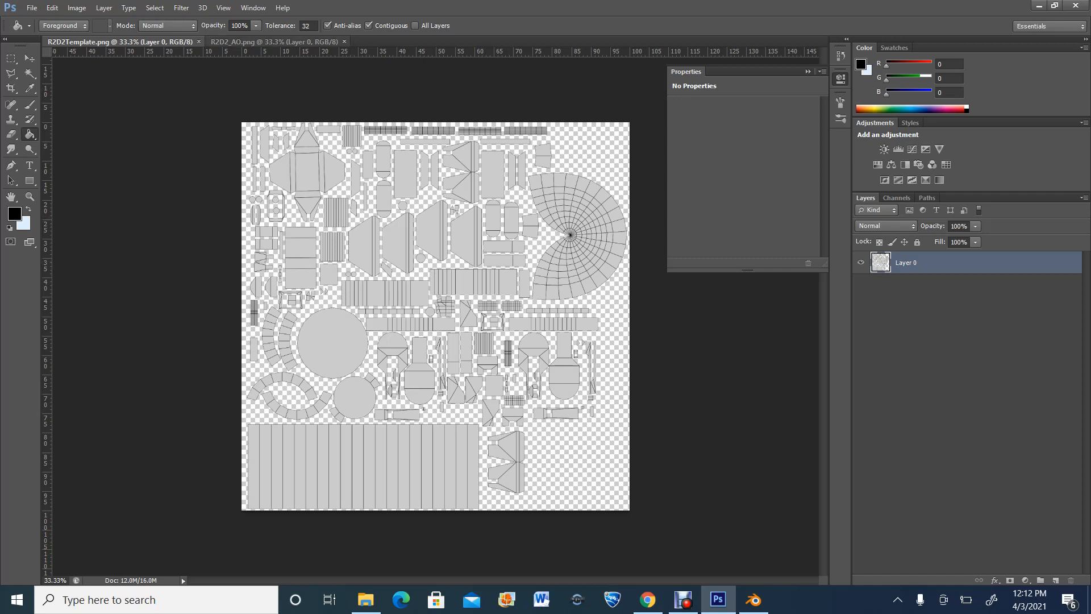
pyautogui.click(295, 42)
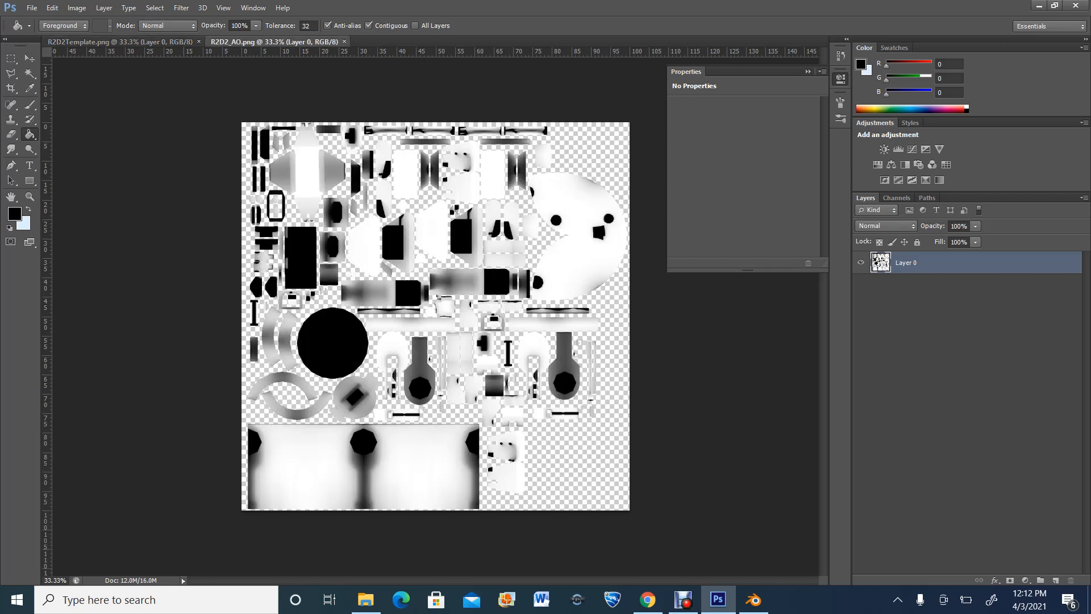
pyautogui.click(1056, 580)
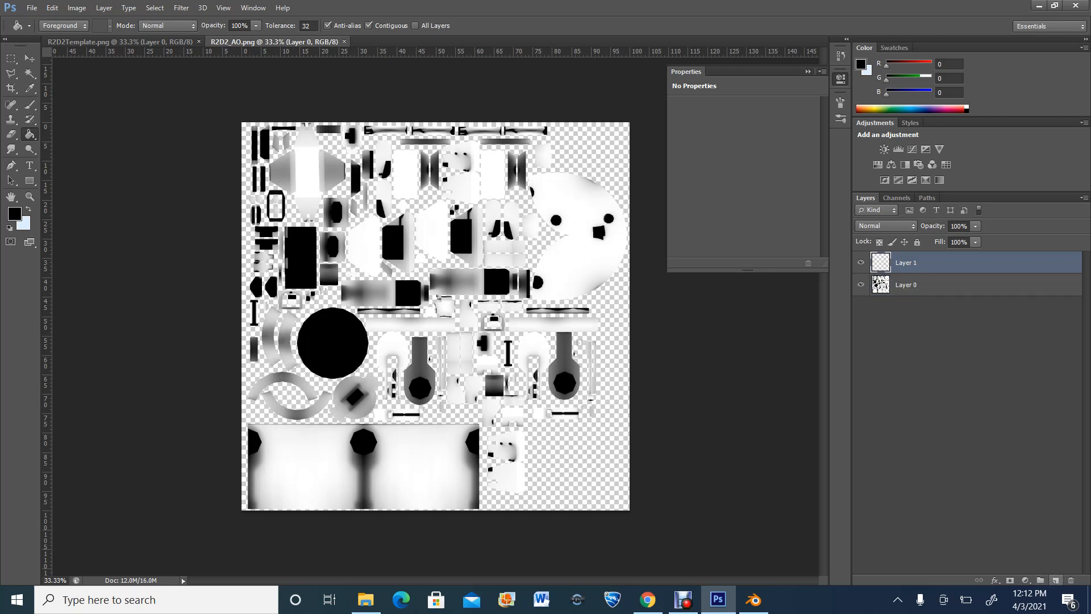
pyautogui.moveTo(898, 283); pyautogui.dragTo(898, 296)
# Set the background color to white (ffffff), swap it to the foreground, and fill the new bottom layer with white
pyautogui.click(24, 225)
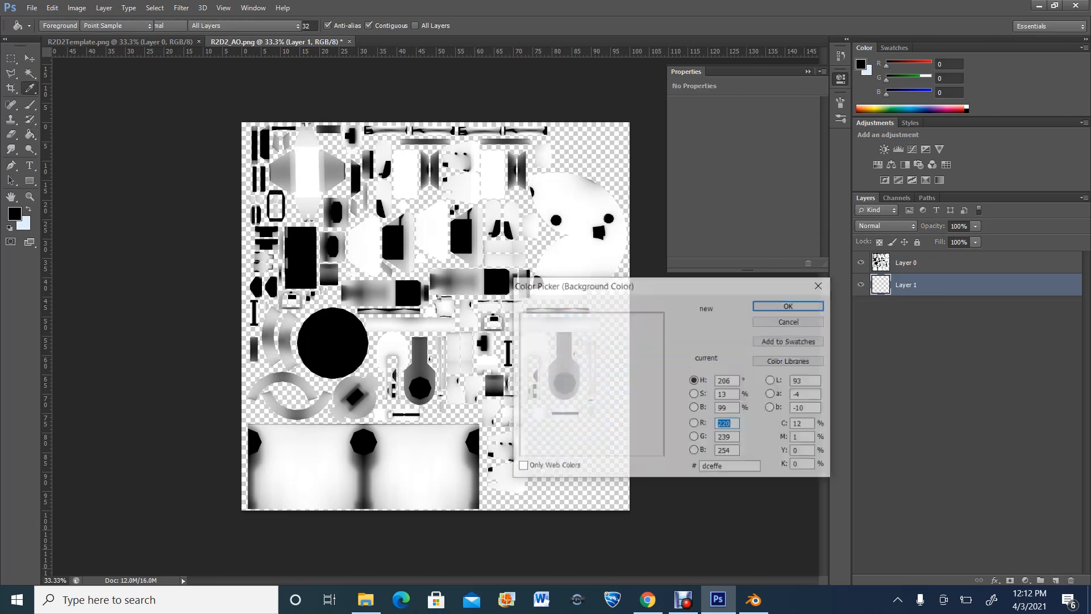
pyautogui.click(518, 313)
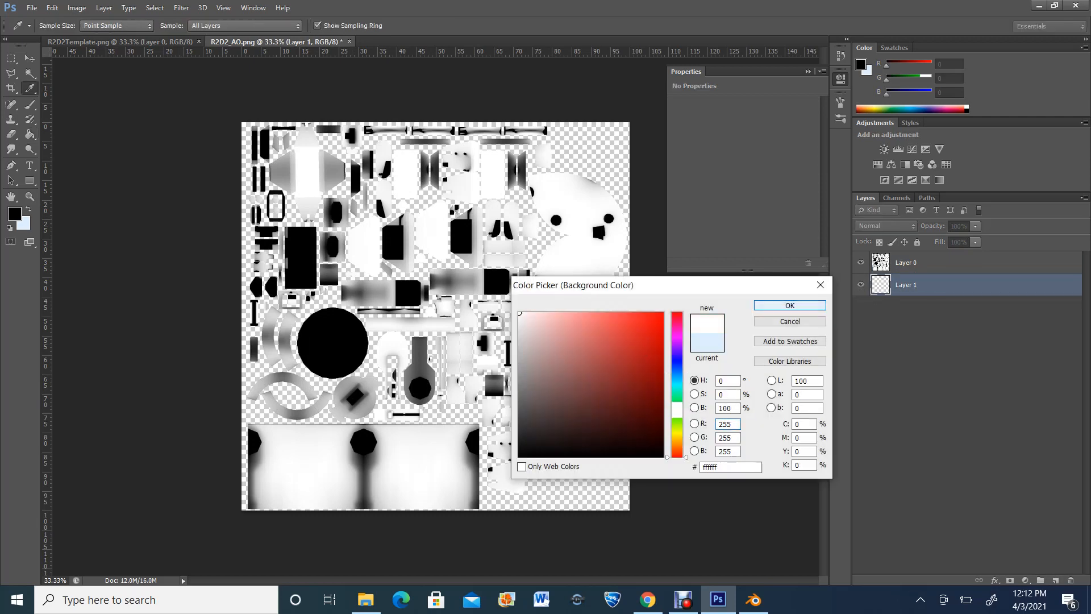
pyautogui.click(790, 305)
pyautogui.click(516, 370)
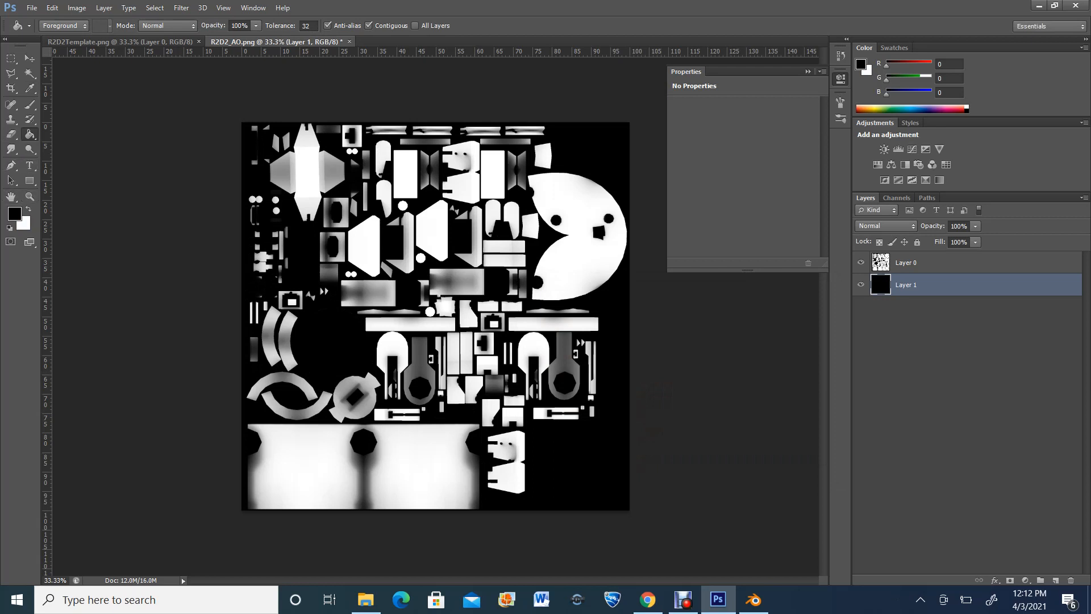
pyautogui.press('x')
pyautogui.click(435, 316)
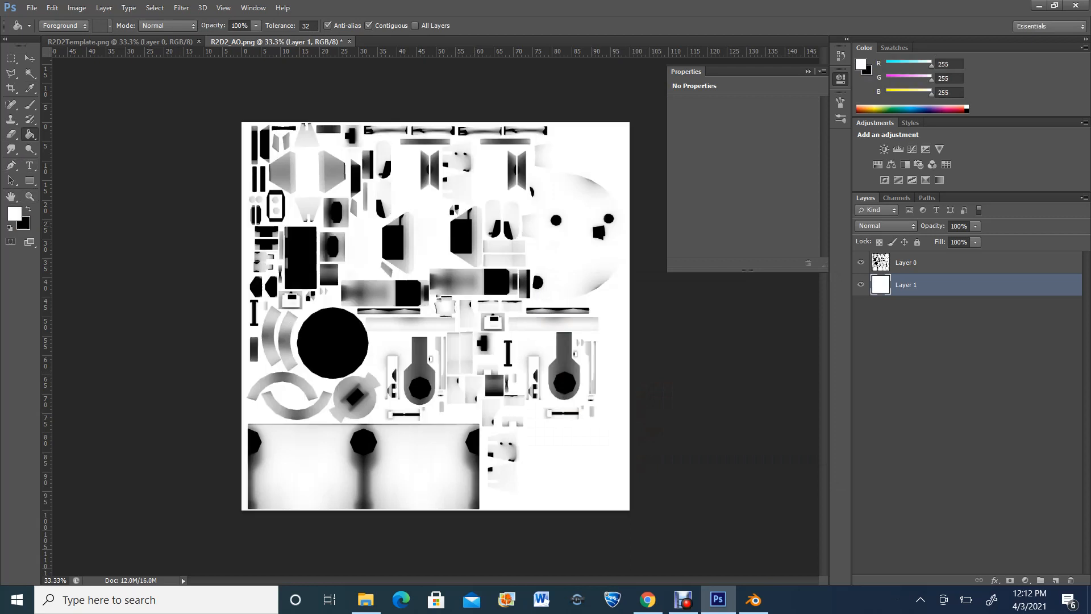
# Set the ambient occlusion layer (Layer 0) to the Multiply blend mode
pyautogui.click(932, 262)
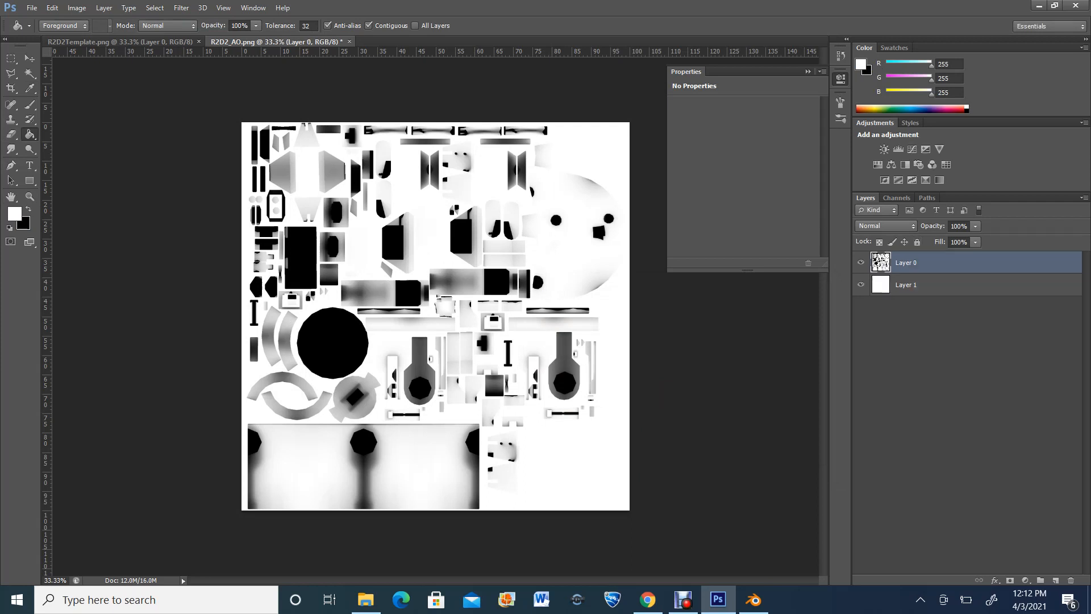
pyautogui.click(885, 226)
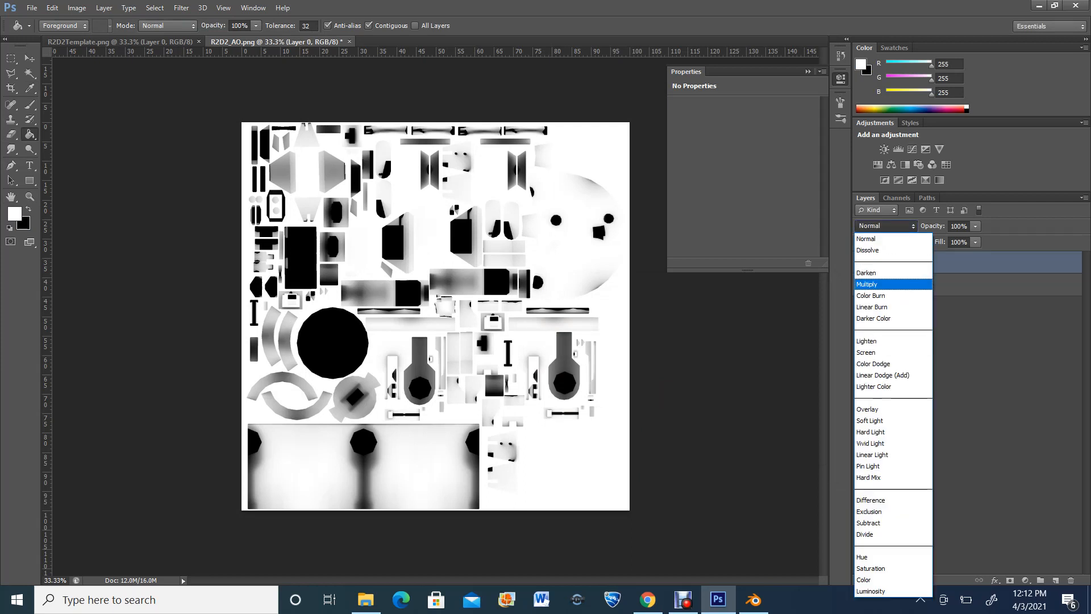
pyautogui.click(884, 278)
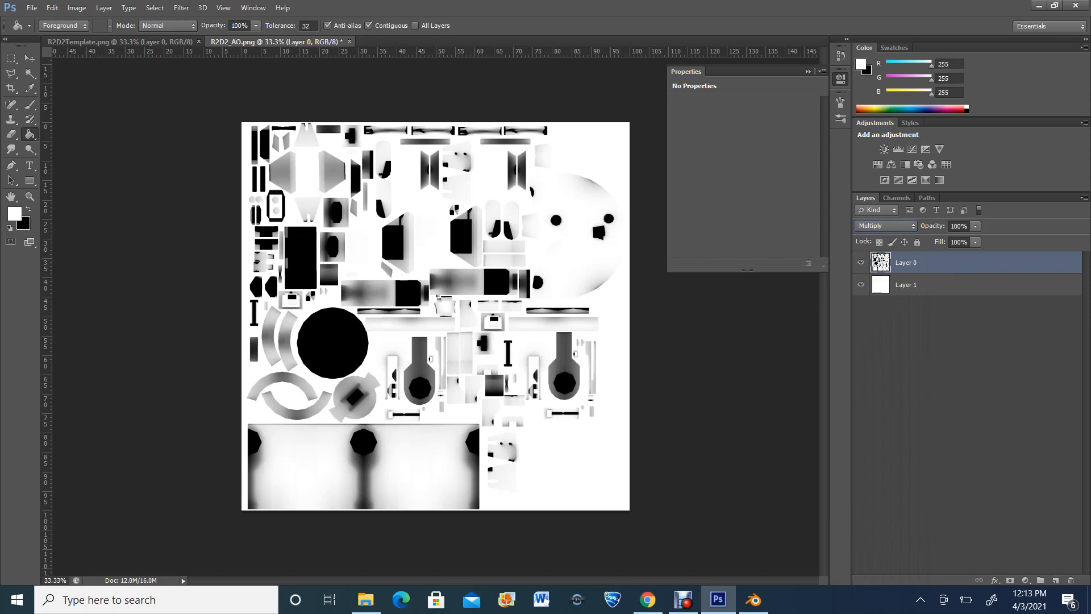
# Copy the whole UV layout from R2D2Template.png and paste it into R2D2_AO.png as a layer above the ambient occlusion
pyautogui.click(80, 41)
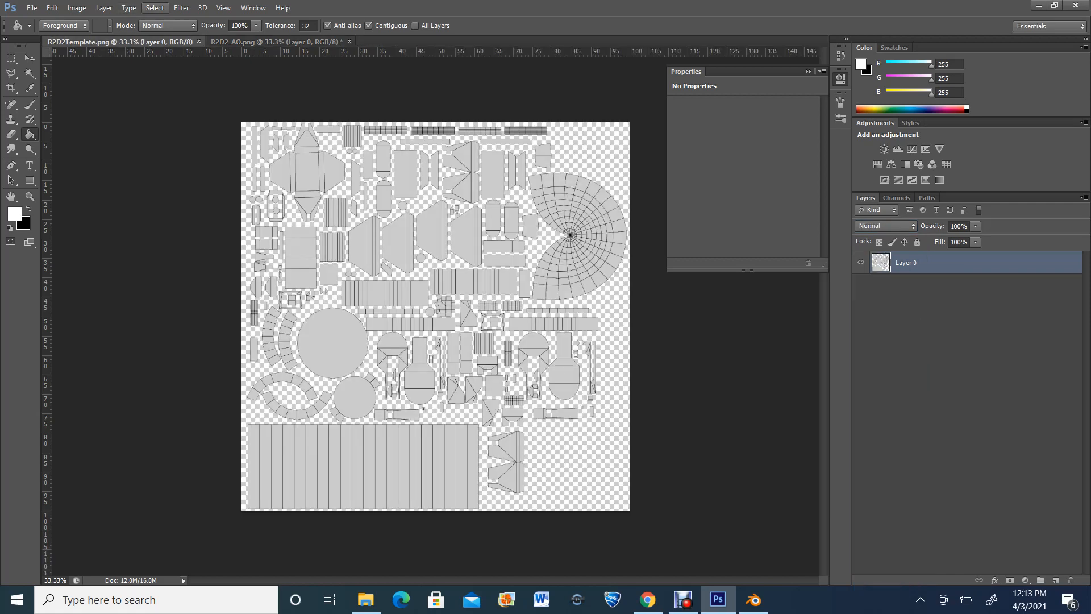
pyautogui.click(155, 7)
pyautogui.click(160, 22)
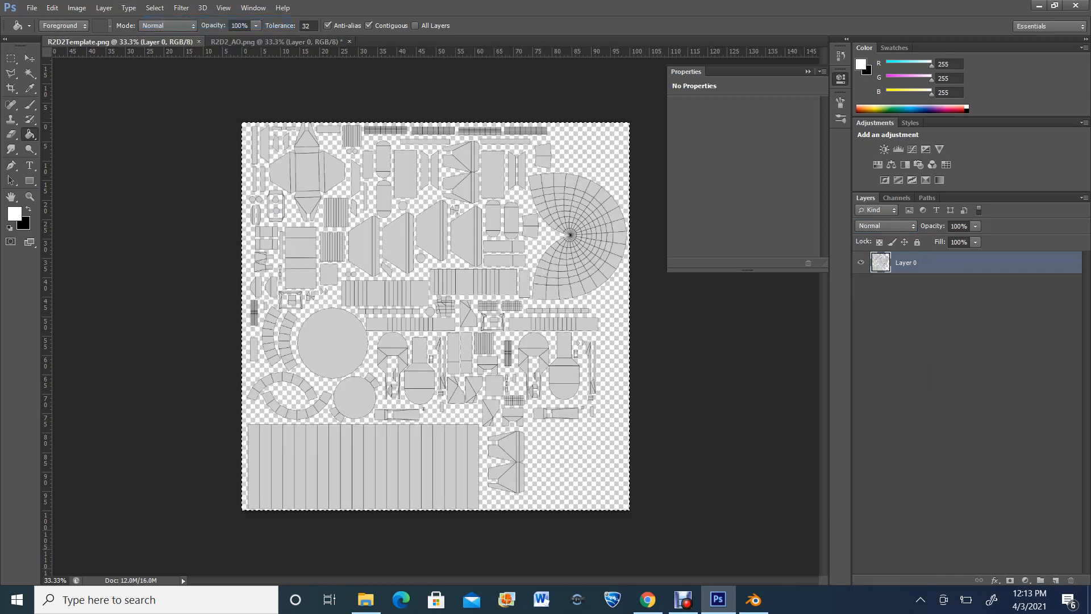
pyautogui.click(276, 41)
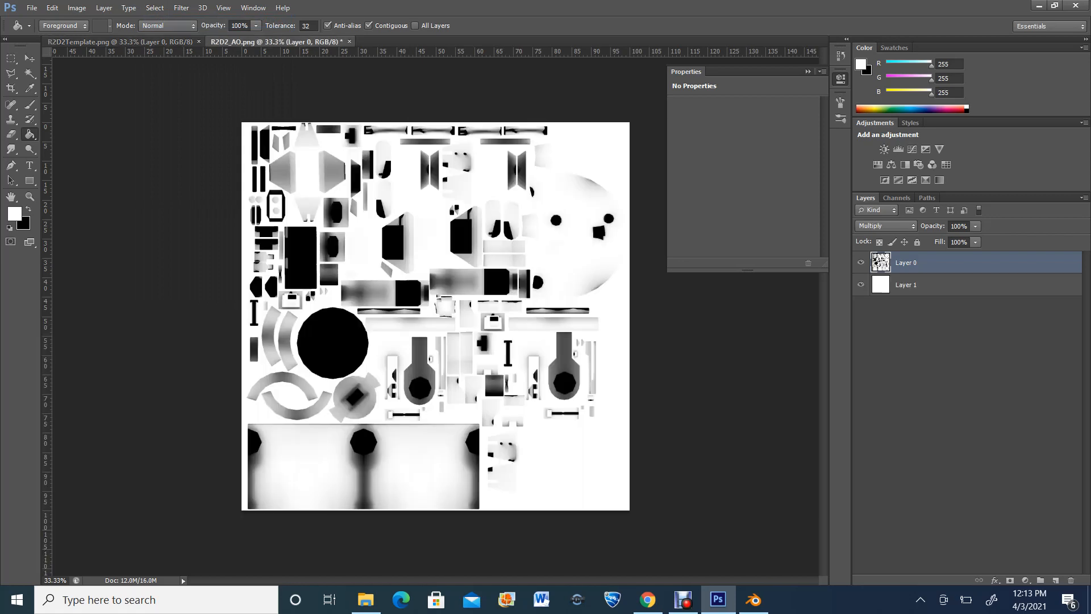
pyautogui.hotkey('ctrl', 'v')
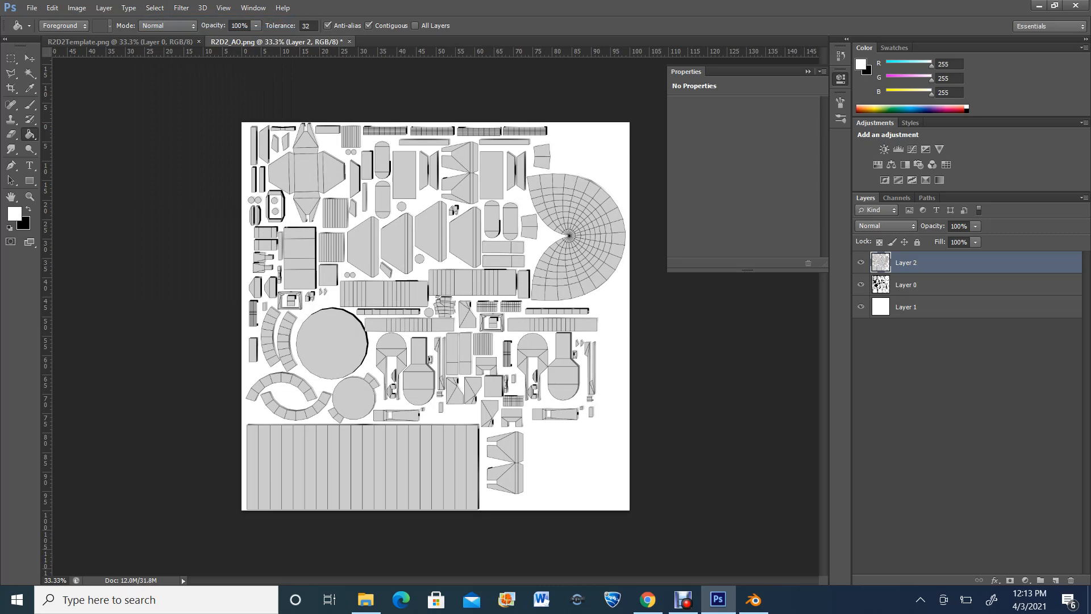
# Toggle the pasted UV layout layer's visibility to compare it with the ambient occlusion underneath
pyautogui.click(861, 263)
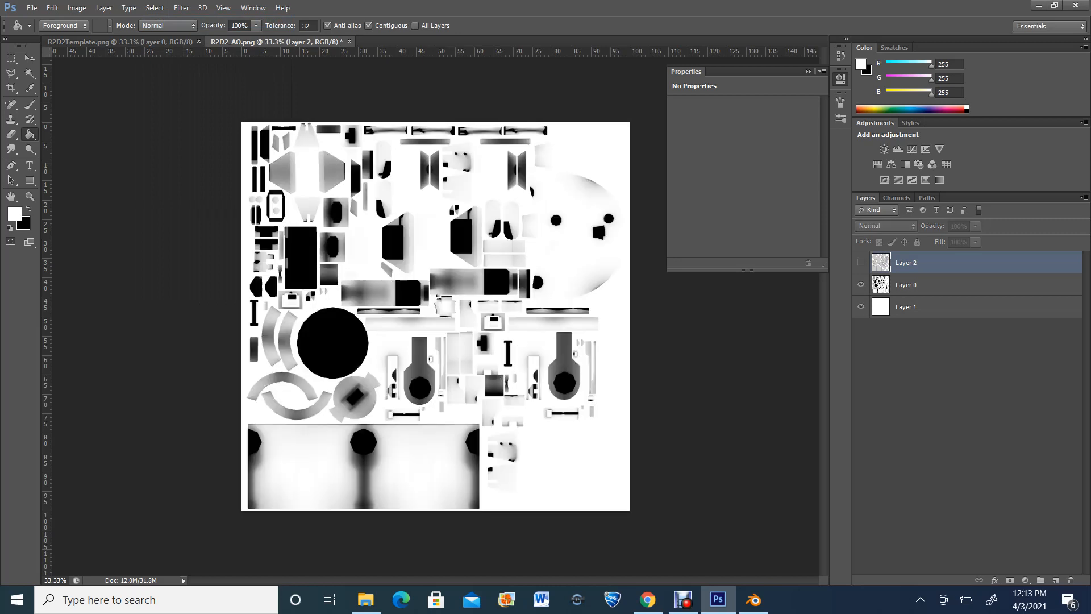
pyautogui.click(861, 262)
pyautogui.click(861, 263)
pyautogui.click(861, 263)
pyautogui.click(861, 263)
pyautogui.click(861, 262)
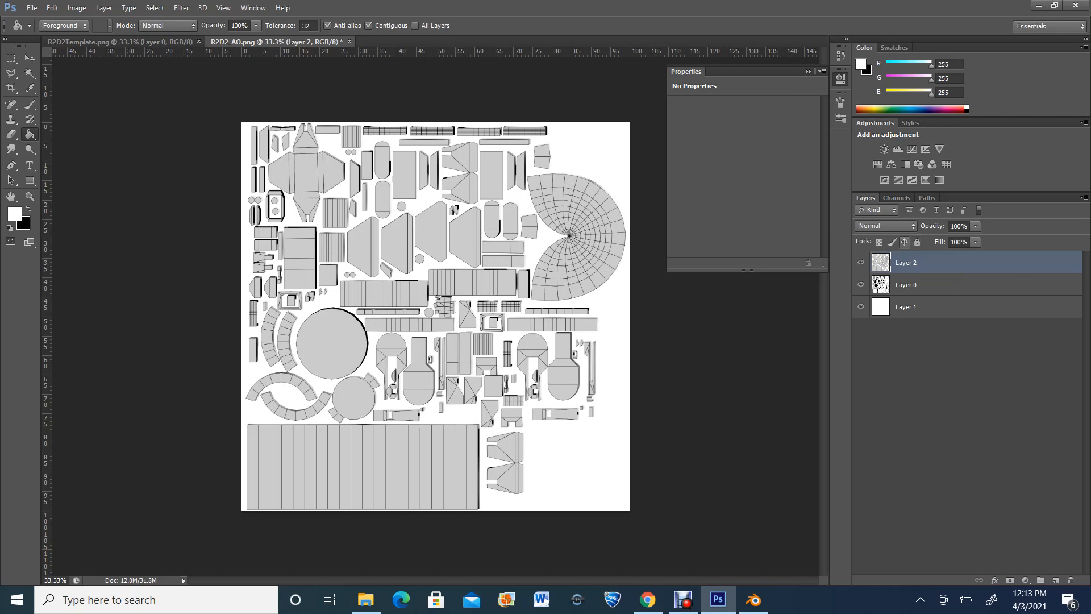
# Set the UV layout layer to the Multiply blend mode and compare the image with that layer hidden and shown
pyautogui.click(887, 226)
pyautogui.click(871, 283)
pyautogui.click(861, 262)
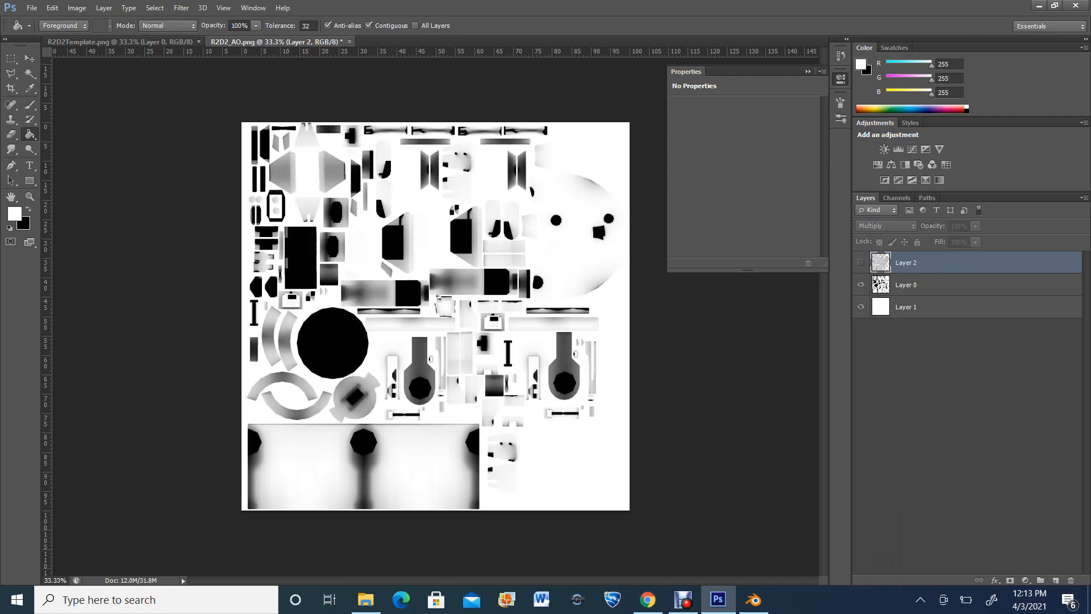
pyautogui.click(861, 262)
pyautogui.click(861, 263)
pyautogui.click(861, 262)
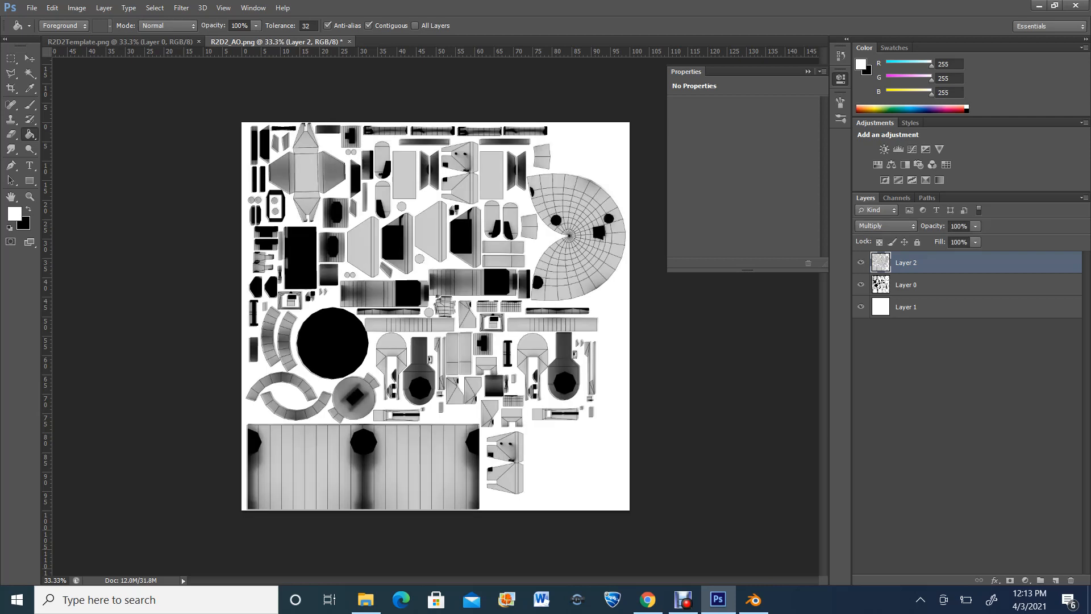